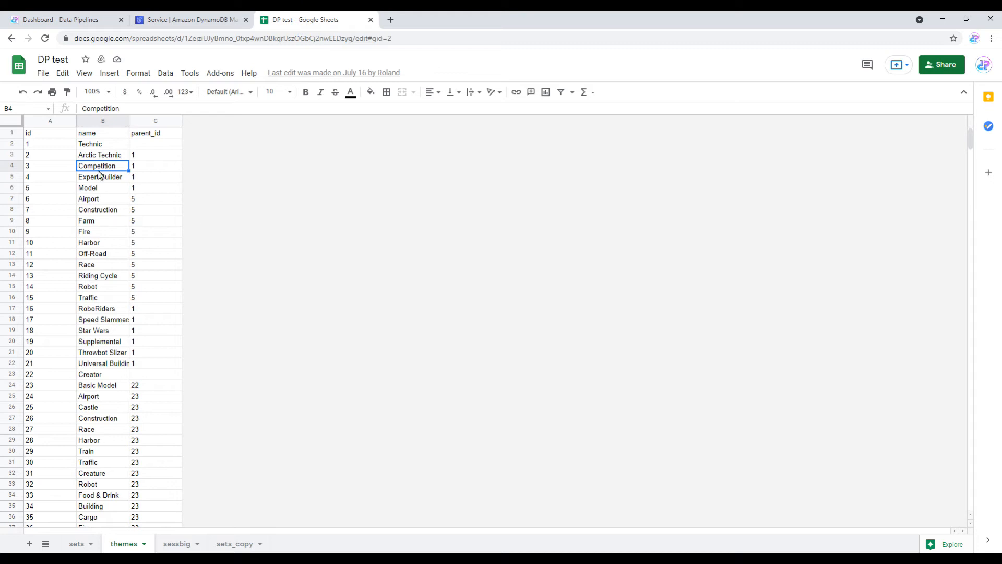
# Step: Open the Google Sheets connection in Data Pipelines and begin granting Google account access
pyautogui.click(72, 25)
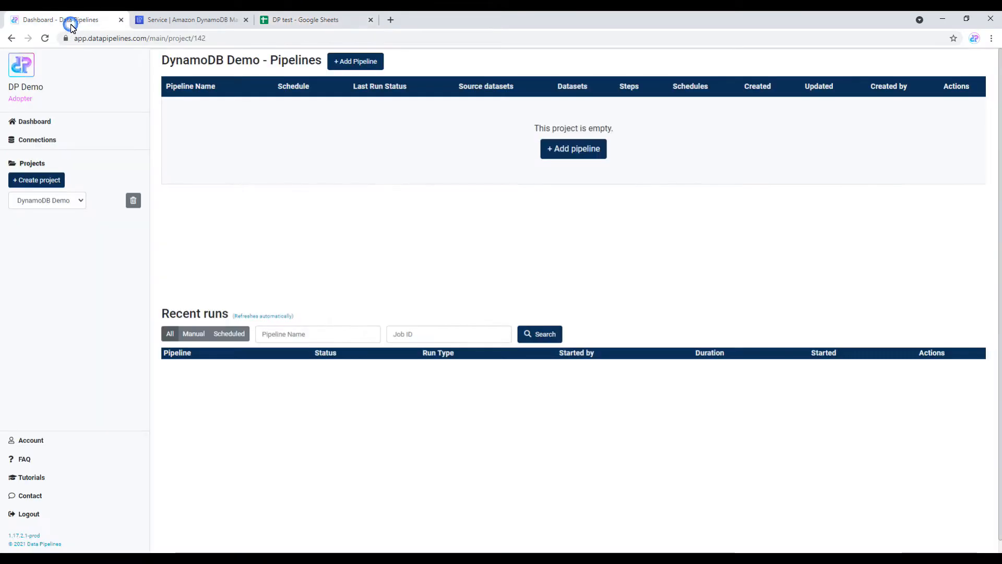
pyautogui.click(53, 140)
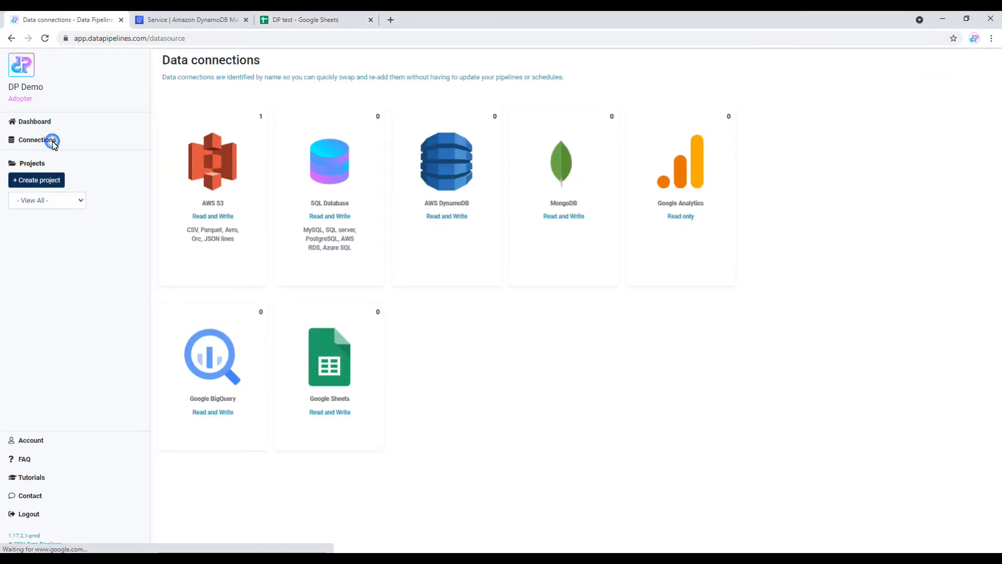
pyautogui.click(334, 355)
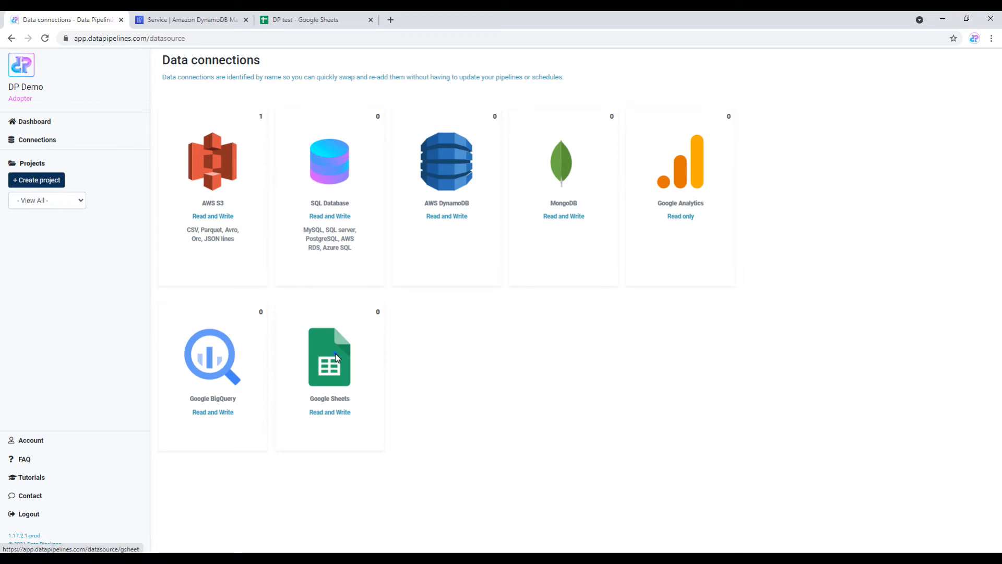
pyautogui.click(202, 138)
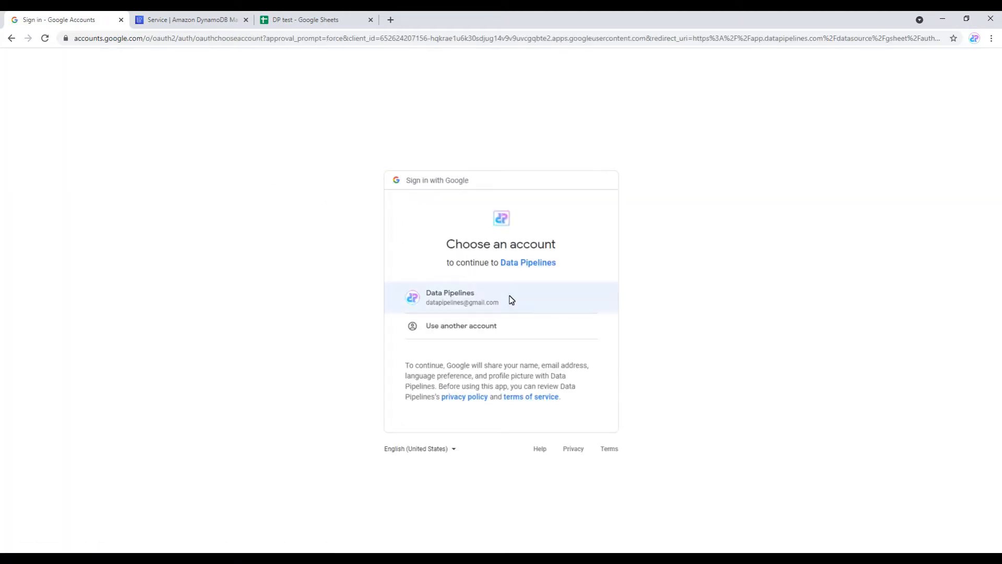
# Step: Sign in with the Google account and allow Data Pipelines to see and edit Google Sheets
pyautogui.click(510, 298)
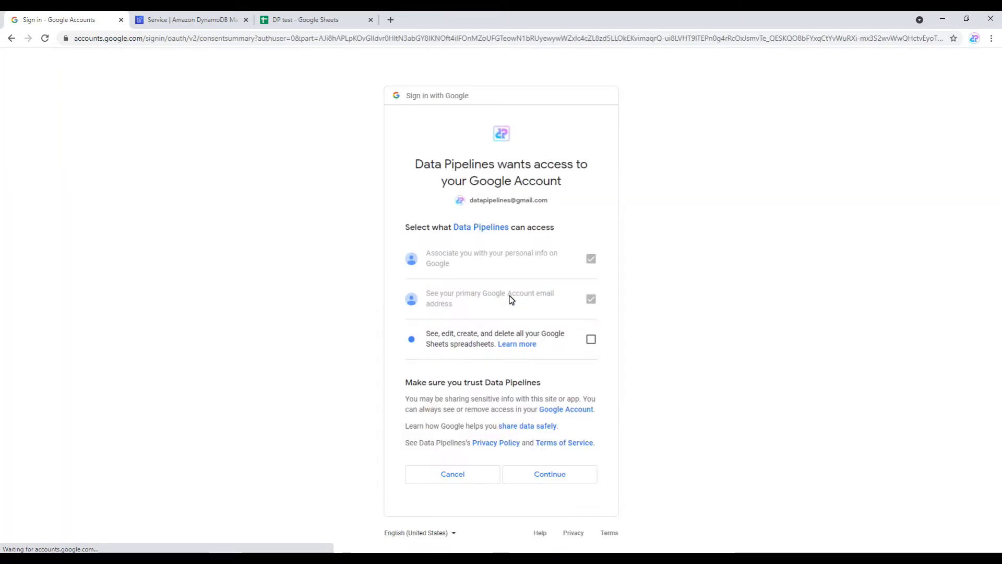
pyautogui.click(590, 338)
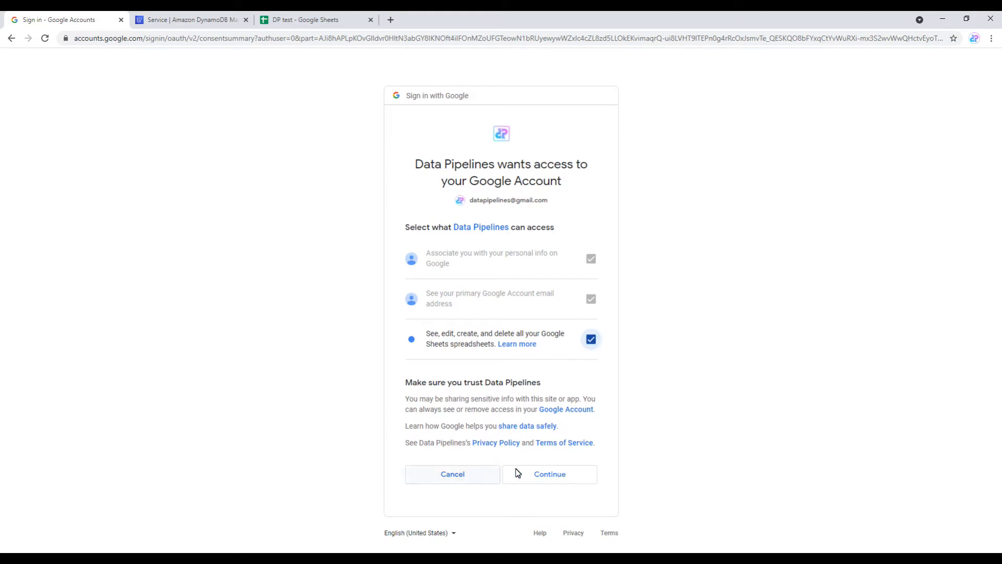
pyautogui.click(548, 476)
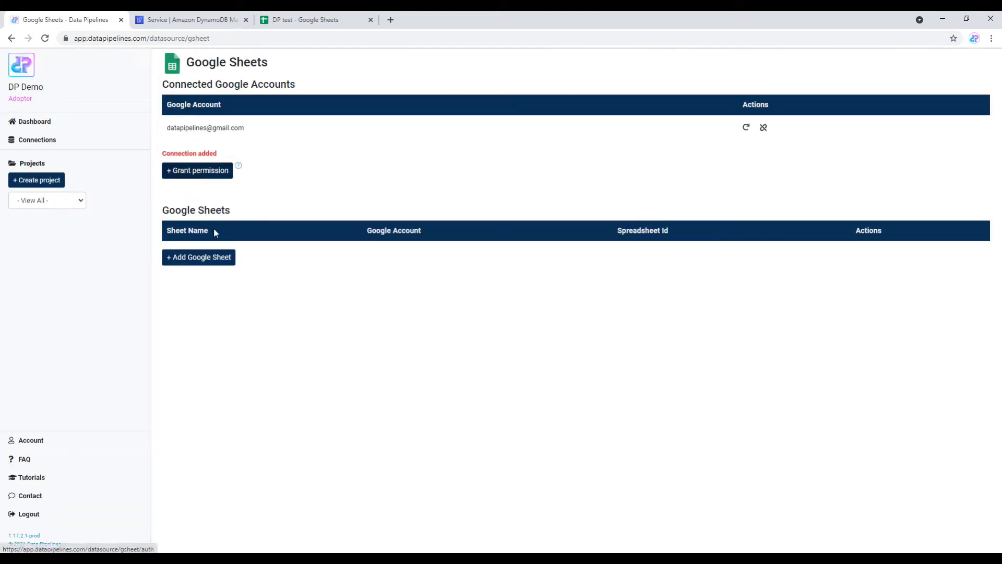
# Step: Start a new Google Sheet entry and copy the DP test spreadsheet's web address
pyautogui.click(211, 261)
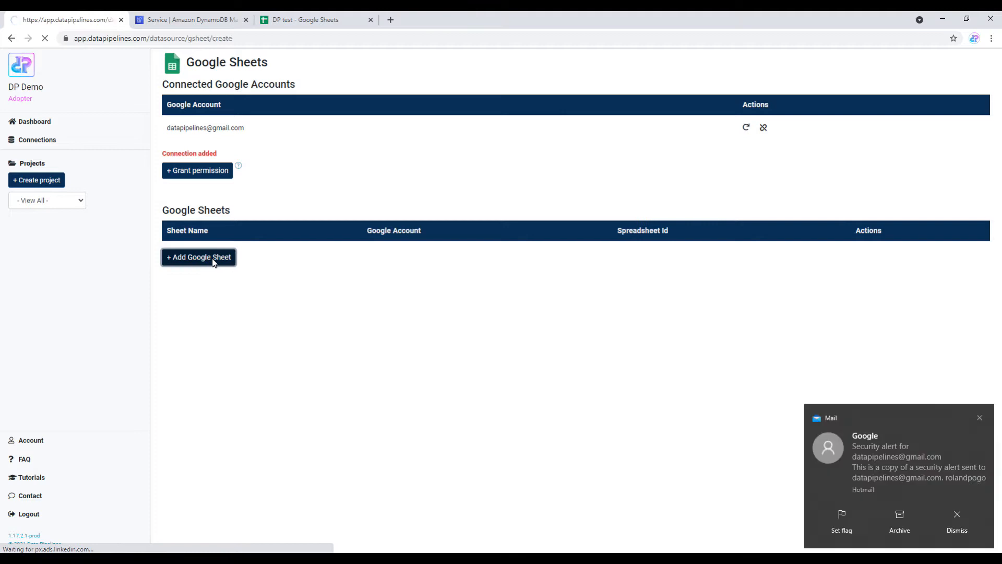
pyautogui.click(282, 20)
pyautogui.click(311, 38)
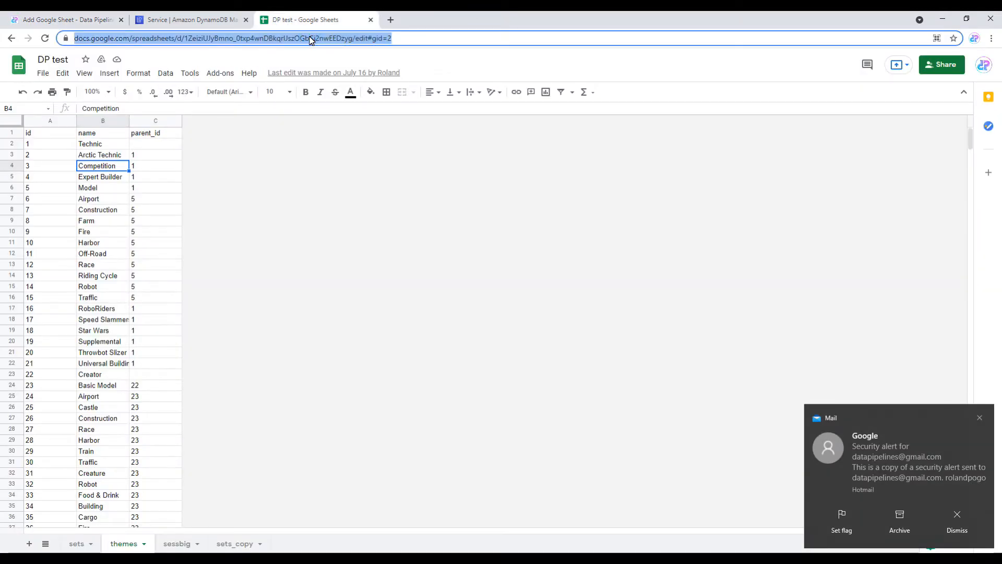
pyautogui.click(65, 23)
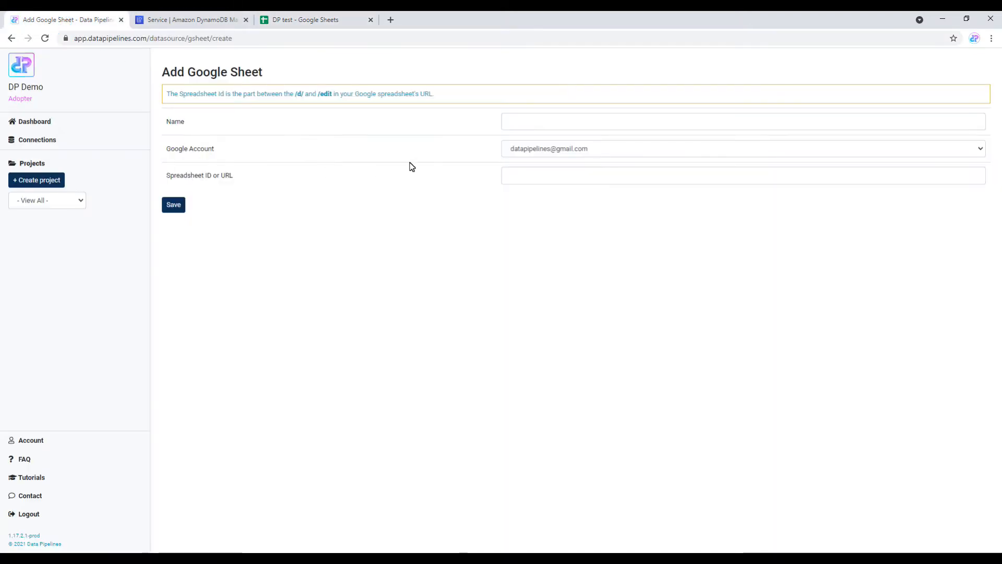
# Step: Name the sheet 'Lego Sheet', paste the spreadsheet URL as its ID, and save
pyautogui.click(536, 122)
pyautogui.write('Le')
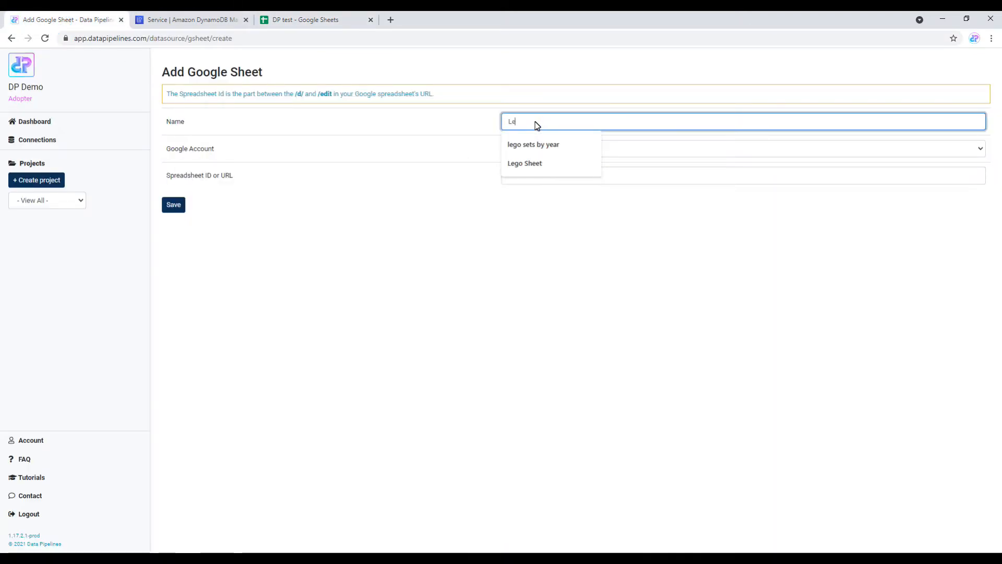
pyautogui.write('go')
pyautogui.press('Down')
pyautogui.press('Down')
pyautogui.press('Return')
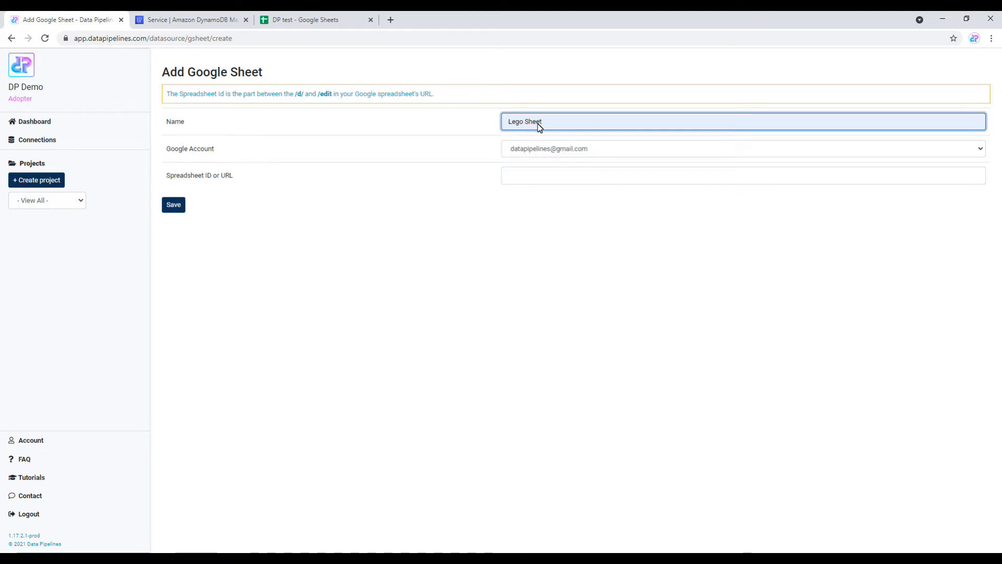
pyautogui.click(555, 179)
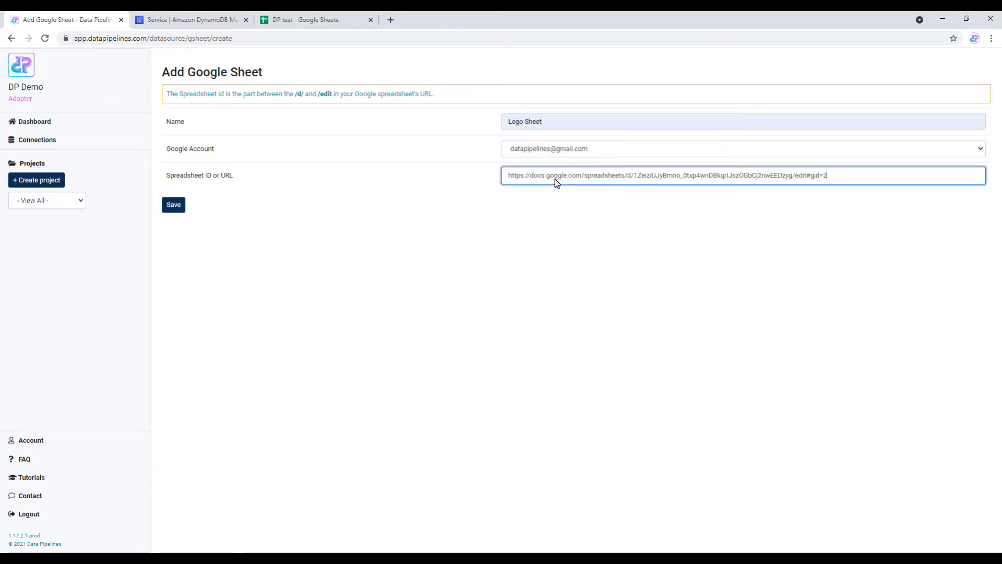
pyautogui.click(171, 205)
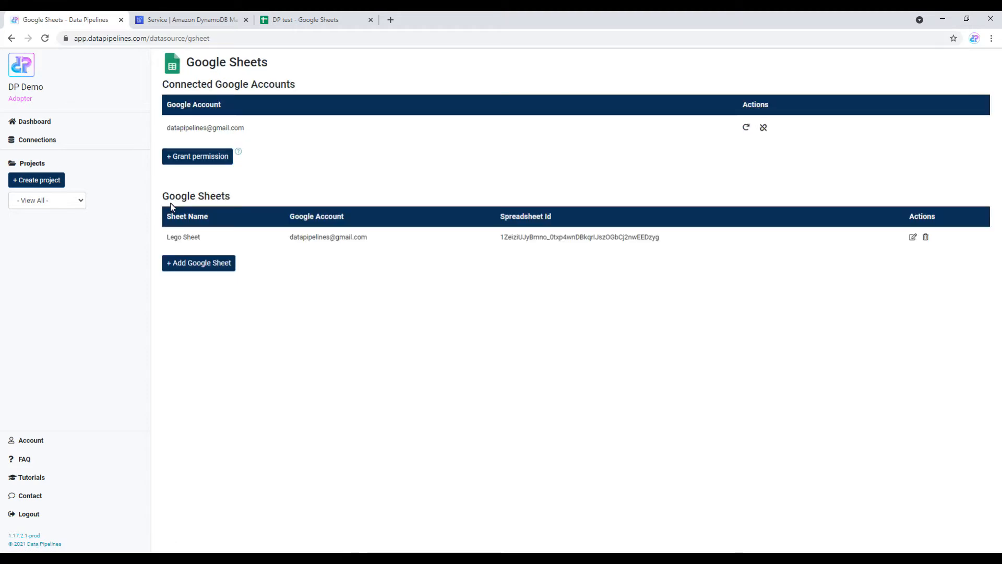
# Step: From the project dashboard, create a pipeline named 'Gsheet - DynamoDB Demo'
pyautogui.click(52, 125)
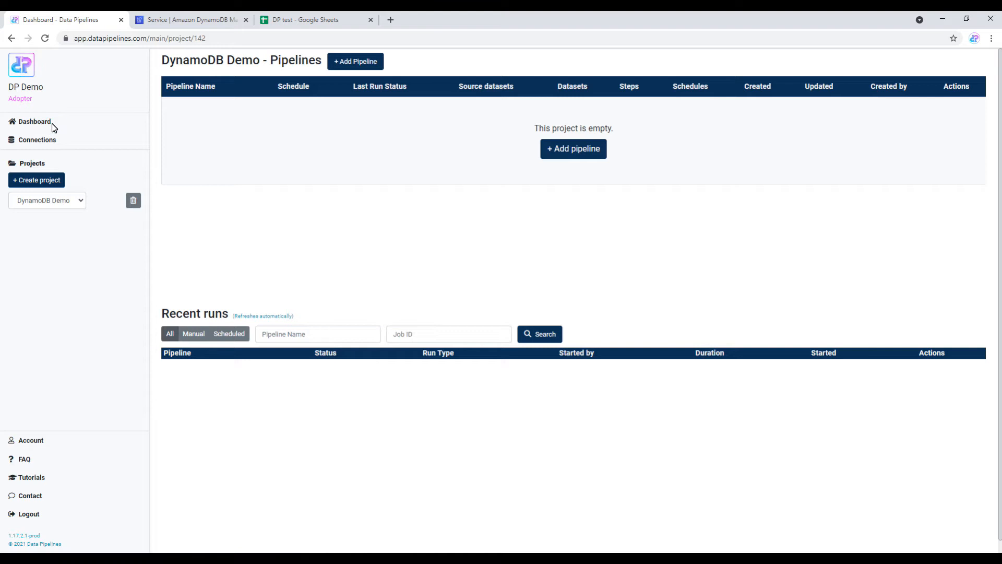
pyautogui.click(551, 150)
pyautogui.click(272, 87)
pyautogui.write('Gsheet')
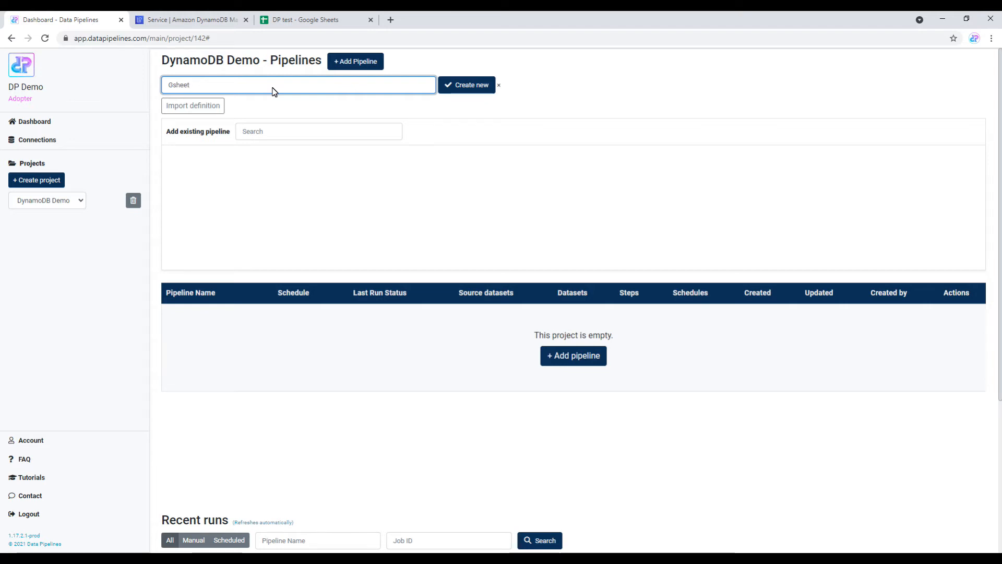
pyautogui.write(' - DynamoDB Demo')
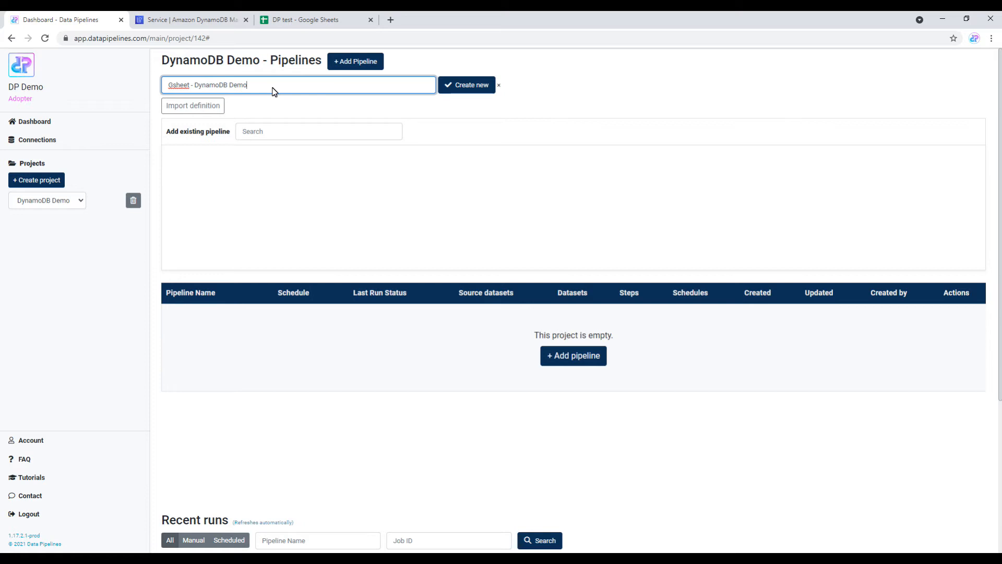
pyautogui.press('Return')
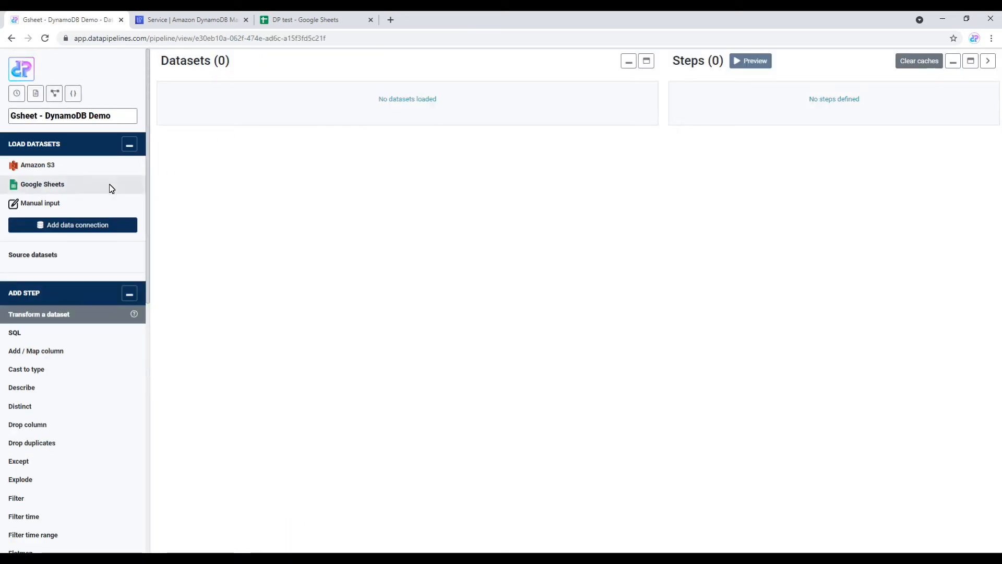
# Step: Choose Google Sheets with Lego Sheet as the source, checking the worksheet name in the spreadsheet
pyautogui.click(49, 184)
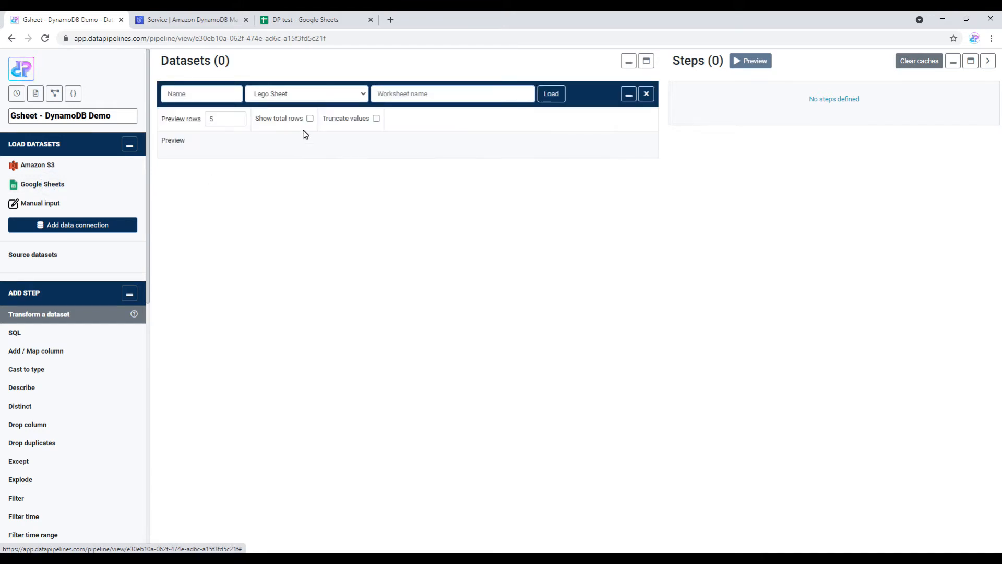
pyautogui.click(326, 95)
pyautogui.click(326, 97)
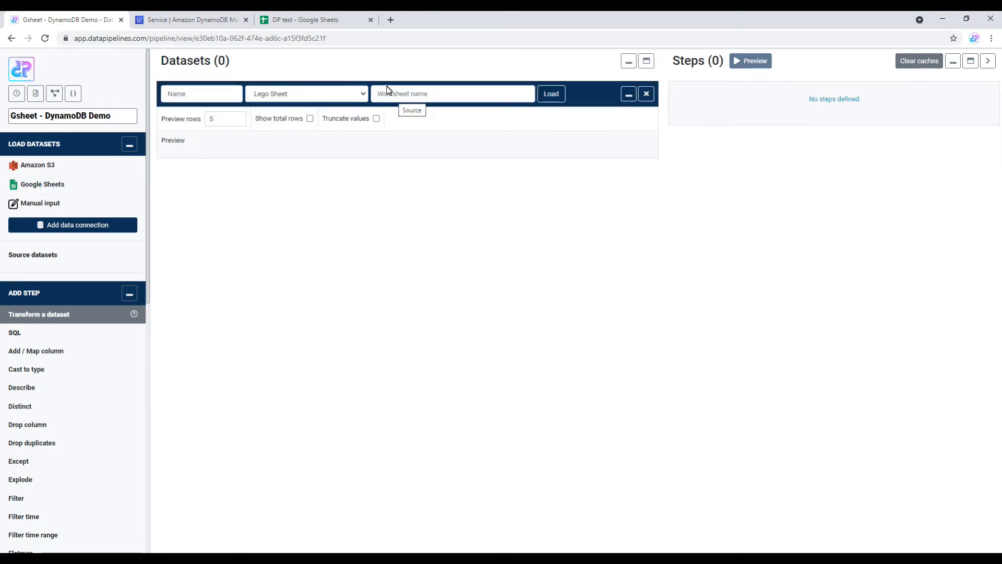
pyautogui.hotkey('ctrl', '3')
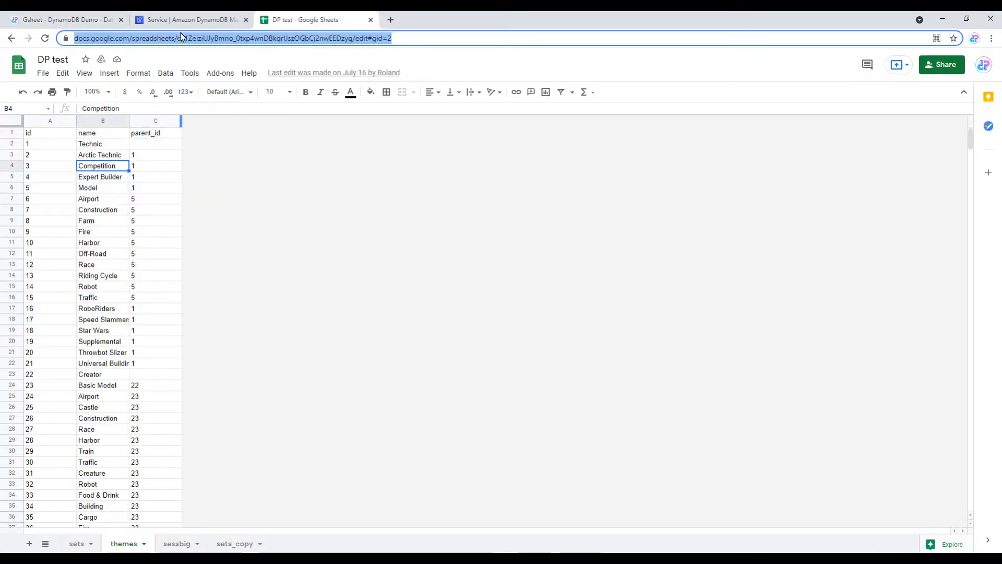
pyautogui.click(76, 20)
# Step: Load worksheet 'themes' as the dataset 'themes_from_sheets'
pyautogui.click(402, 95)
pyautogui.write('themes')
pyautogui.click(214, 95)
pyautogui.write('themes_from')
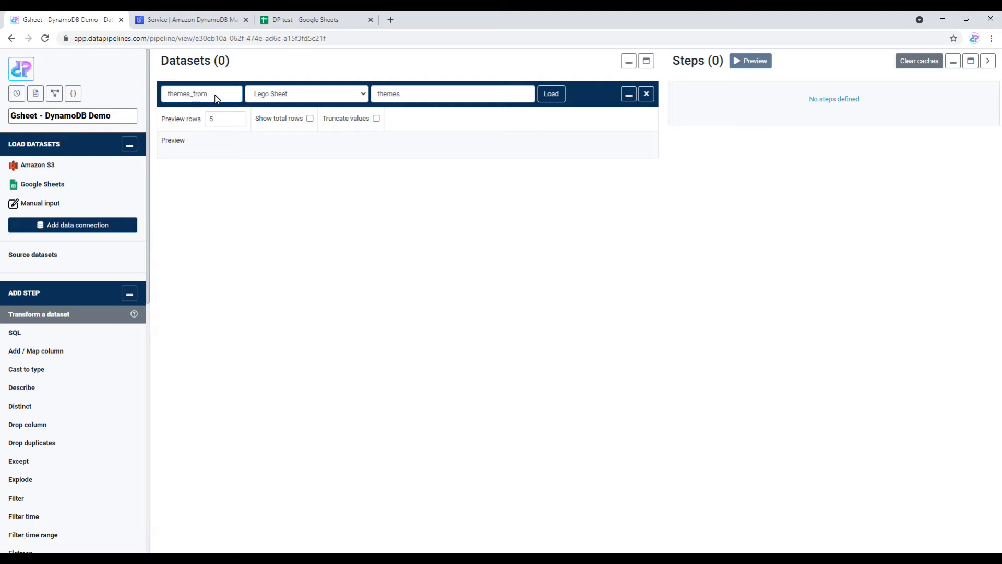
pyautogui.write('_sheets')
pyautogui.click(549, 95)
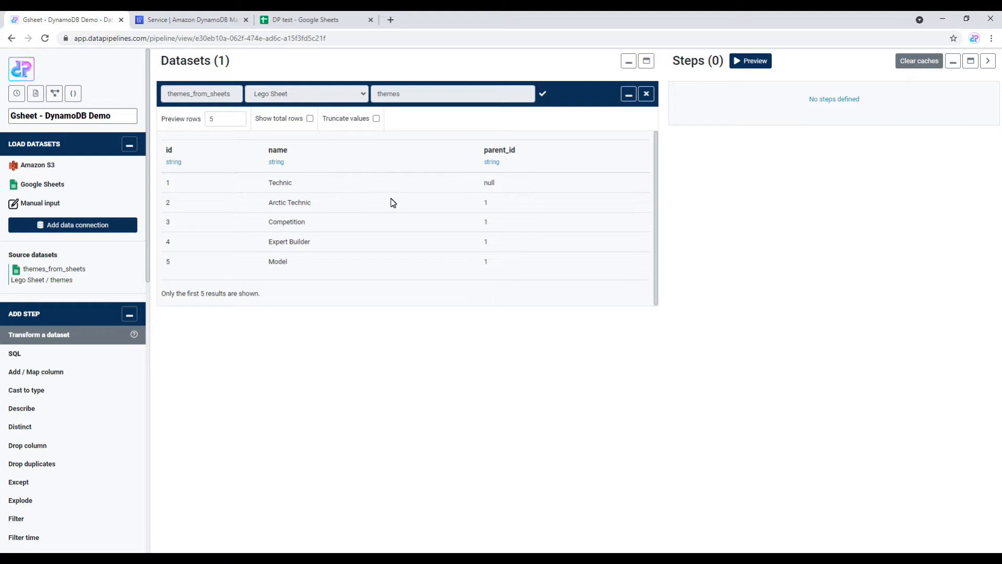
pyautogui.click(217, 23)
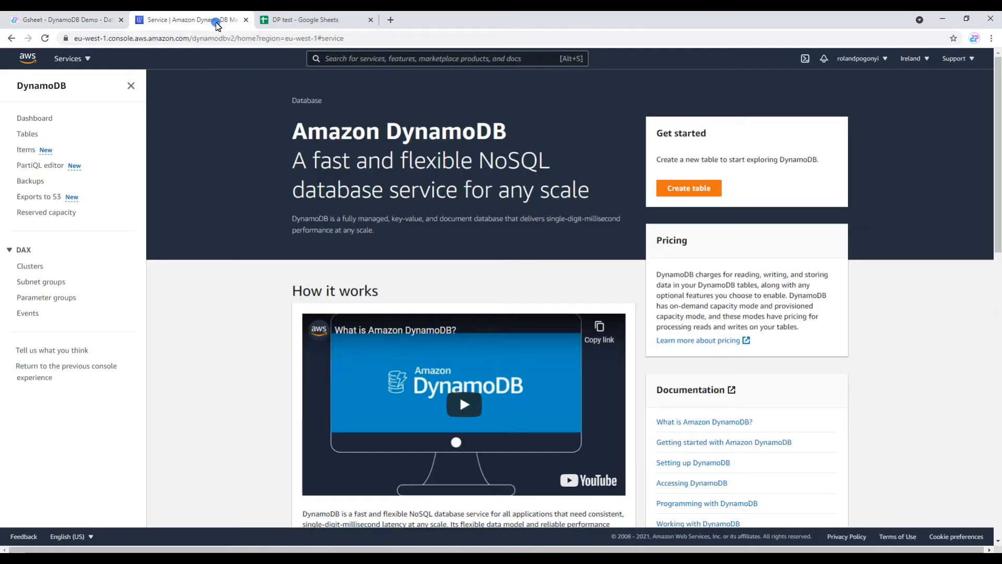
# Step: Create the DynamoDB table 'lego_table' with 'id' as its String partition key
pyautogui.click(695, 190)
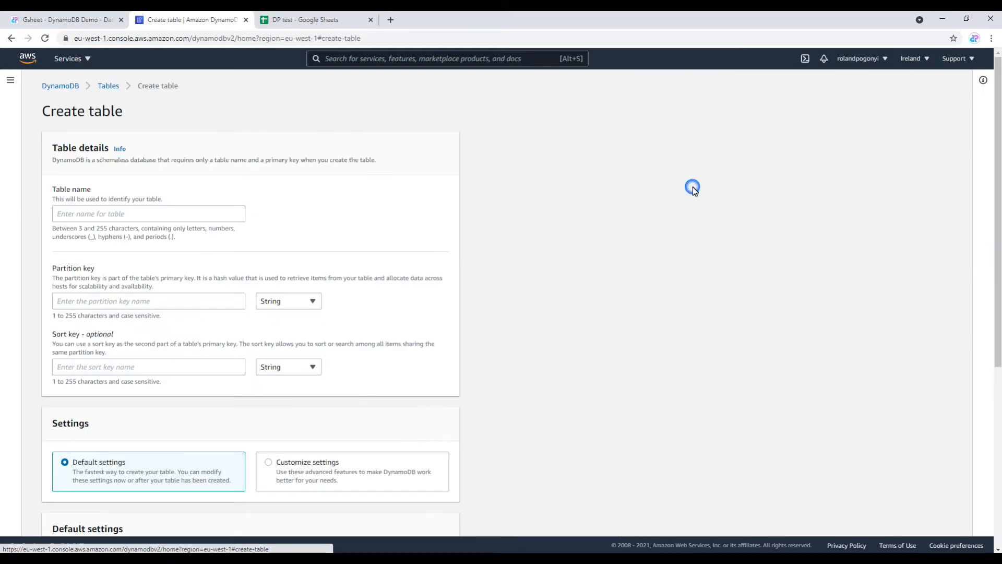
pyautogui.click(171, 219)
pyautogui.write('leg')
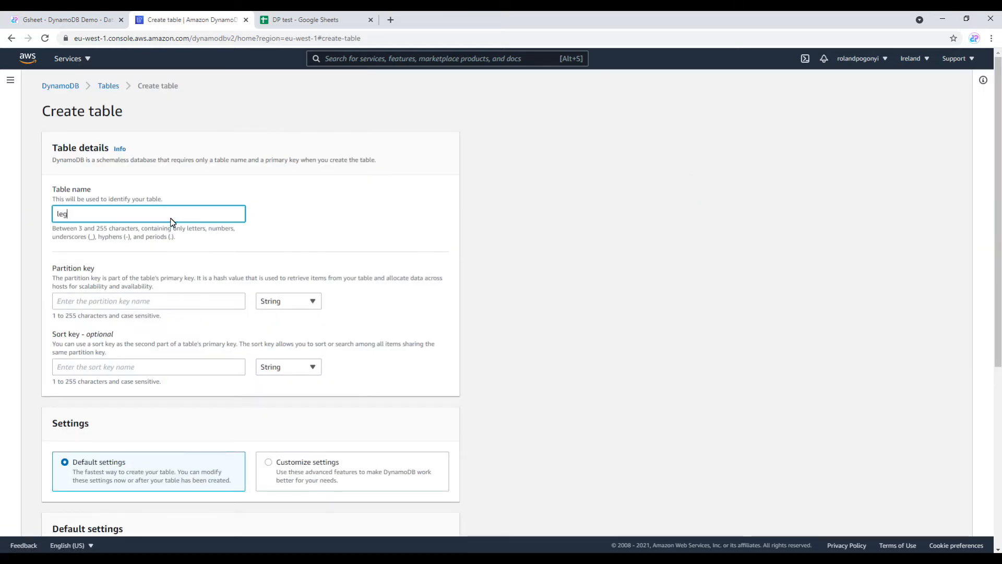
pyautogui.write('o_table')
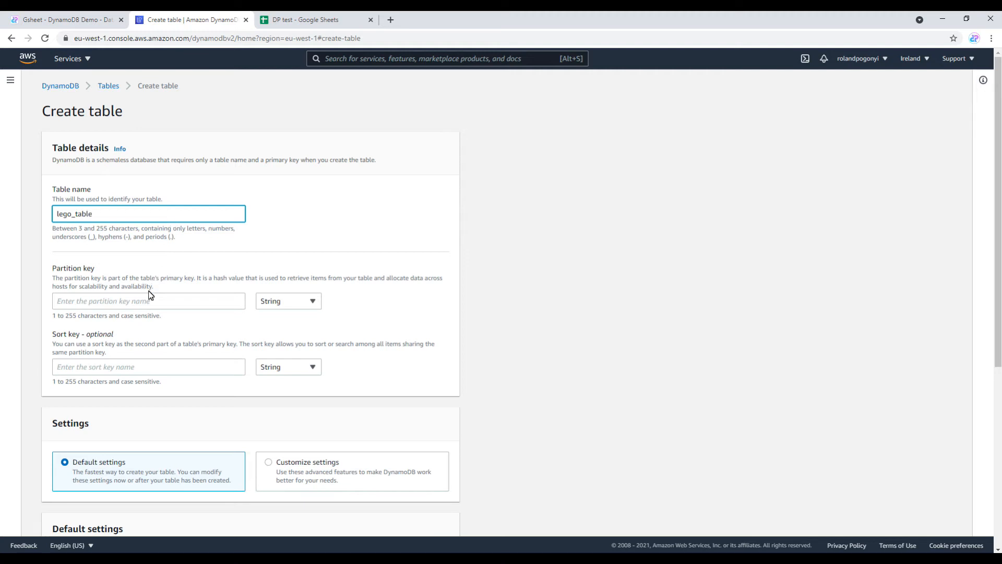
pyautogui.click(150, 297)
pyautogui.write('id')
pyautogui.scroll(-6, 296, 294)
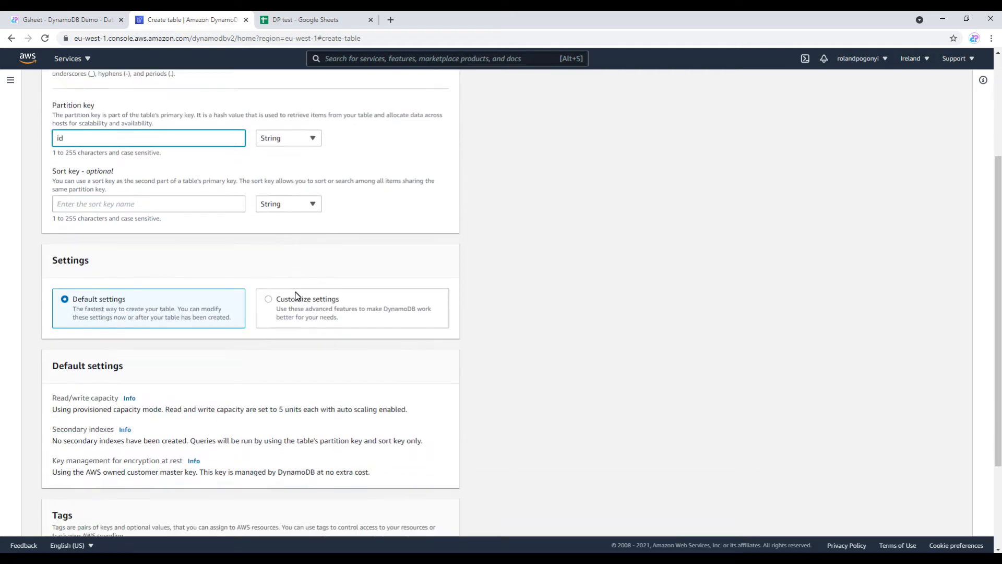
pyautogui.click(410, 513)
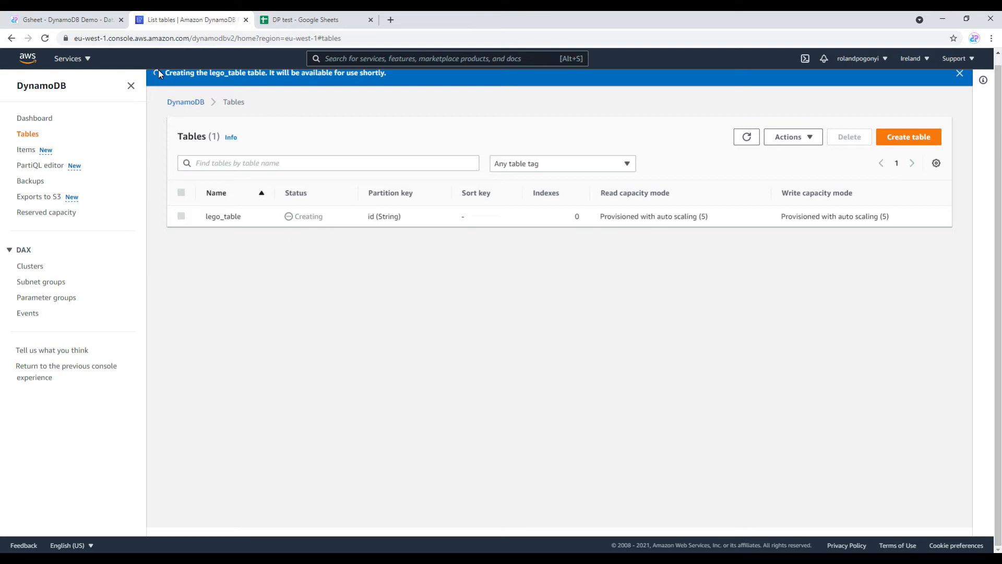
# Step: Start a new AWS DynamoDB data connection from the pipeline's connections page
pyautogui.click(72, 20)
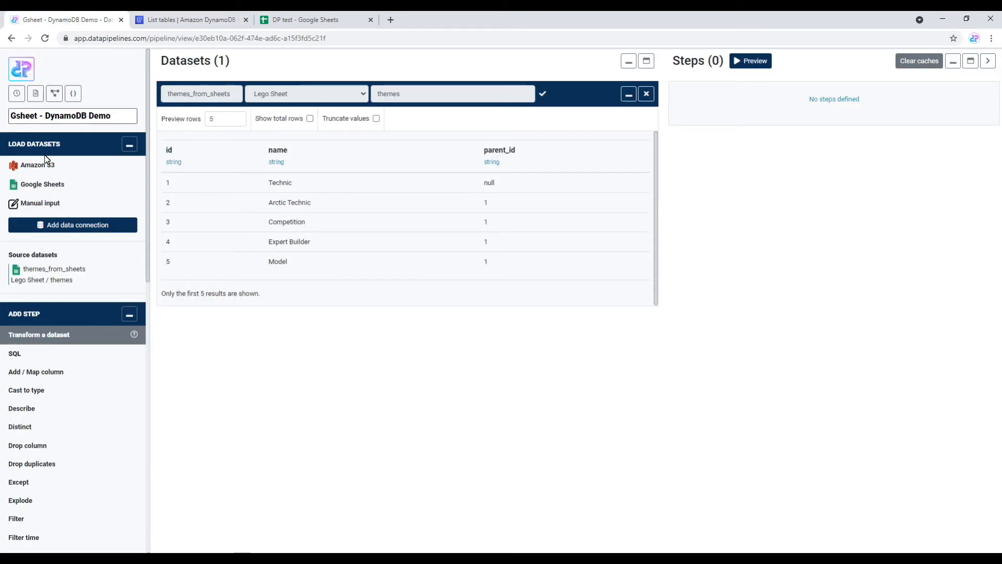
pyautogui.click(61, 226)
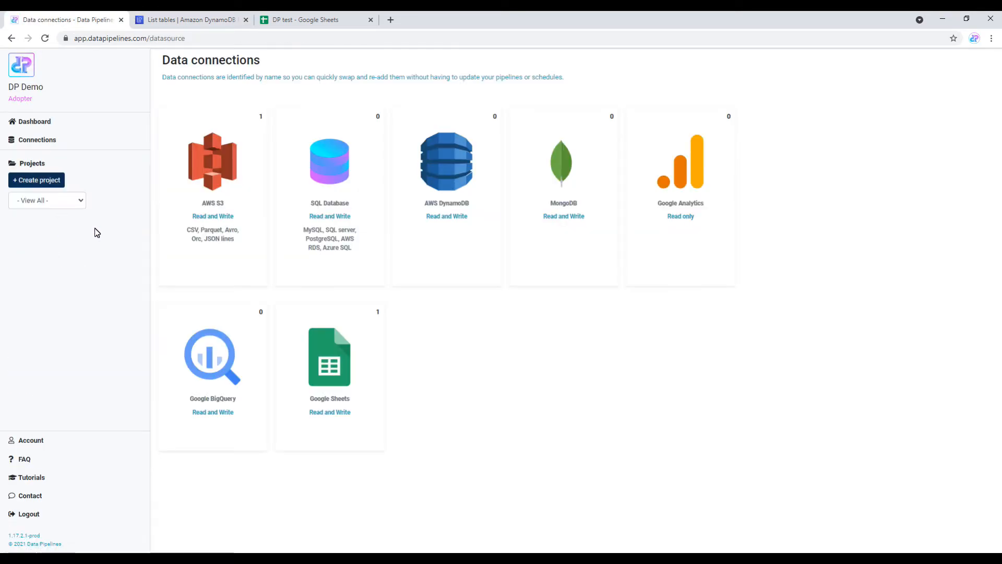
pyautogui.click(439, 173)
pyautogui.click(190, 115)
# Step: Name it 'DynamoDB Conn', set region eu-west-1, paste the AWS access and secret keys, and save
pyautogui.click(446, 116)
pyautogui.write('DynamoDB Con')
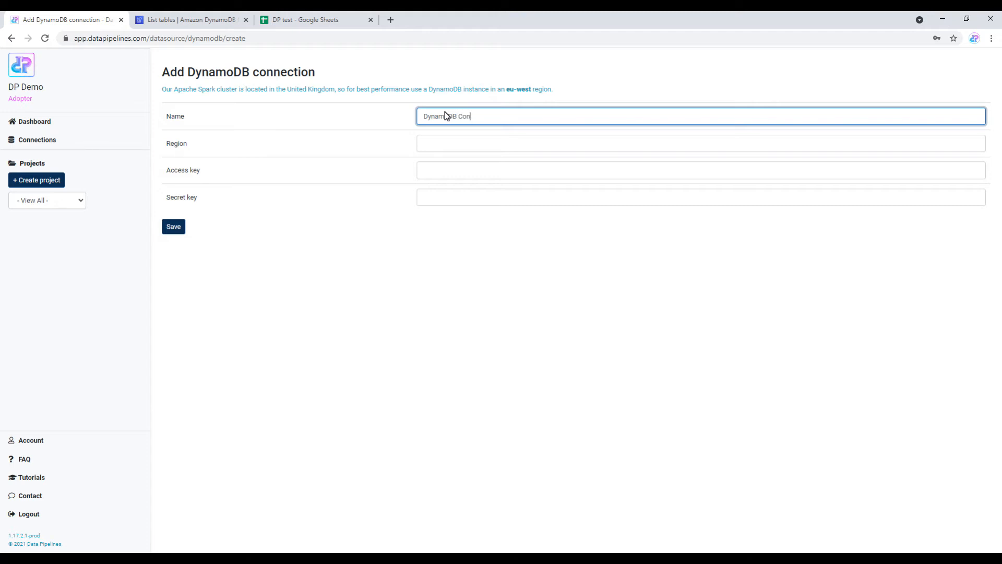
pyautogui.click(452, 145)
pyautogui.click(452, 166)
pyautogui.click(472, 171)
pyautogui.hotkey('ctrl', 'v')
pyautogui.click(495, 203)
pyautogui.hotkey('ctrl', 'v')
pyautogui.click(175, 228)
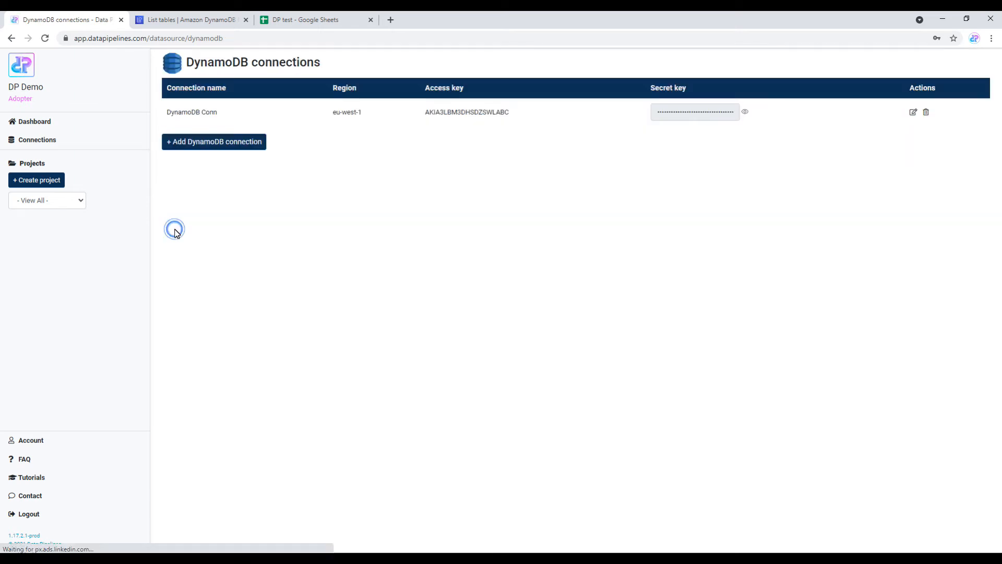
pyautogui.click(40, 121)
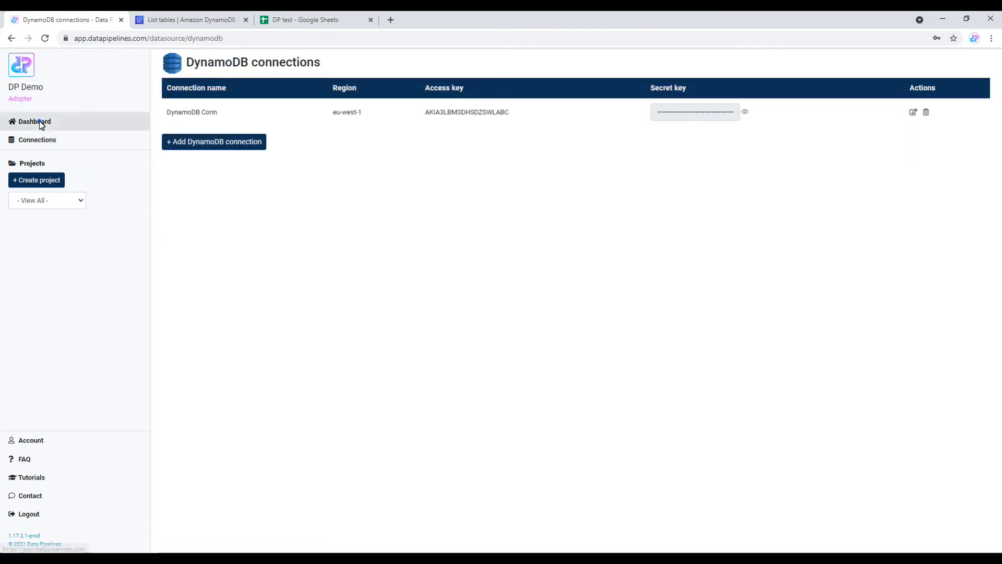
# Step: Reopen the pipeline and verify in DynamoDB that lego_table is Active with 0 items
pyautogui.click(202, 112)
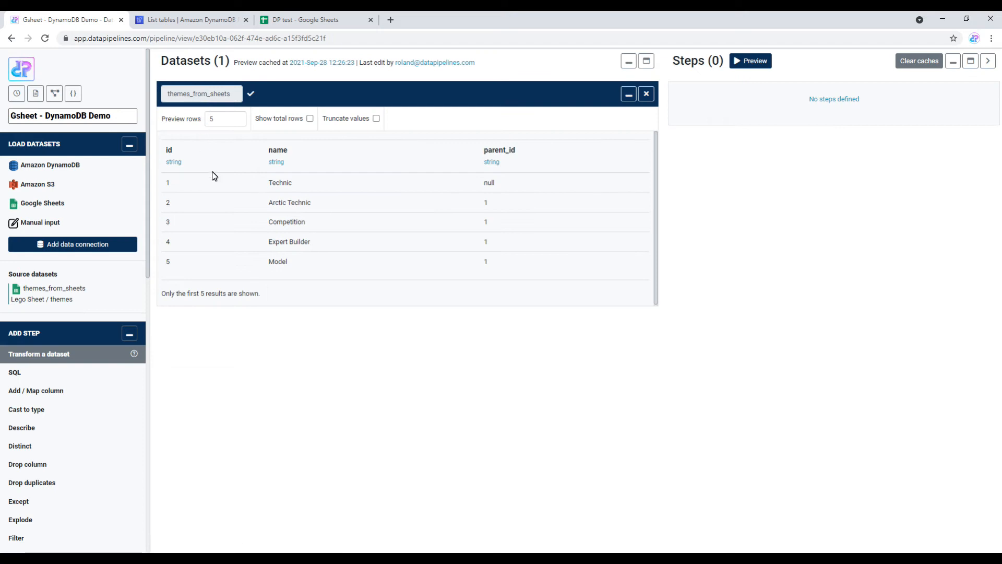
pyautogui.scroll(-9, 92, 344)
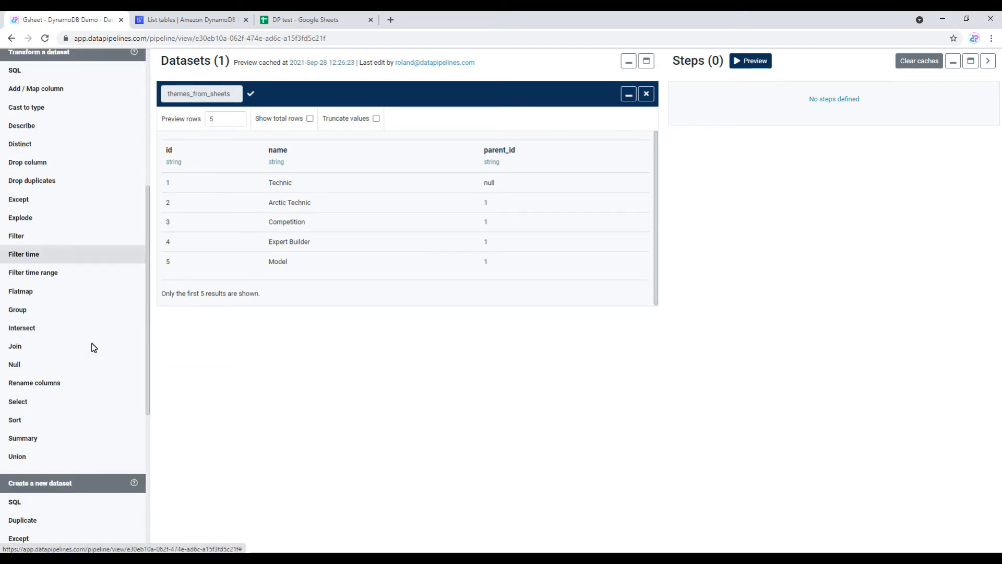
pyautogui.click(184, 19)
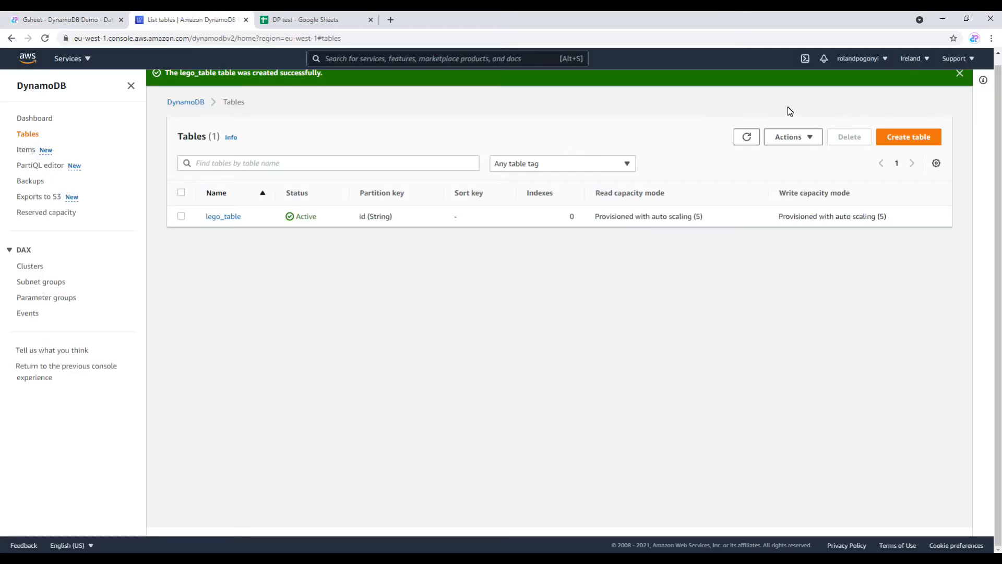
pyautogui.click(959, 74)
pyautogui.click(228, 195)
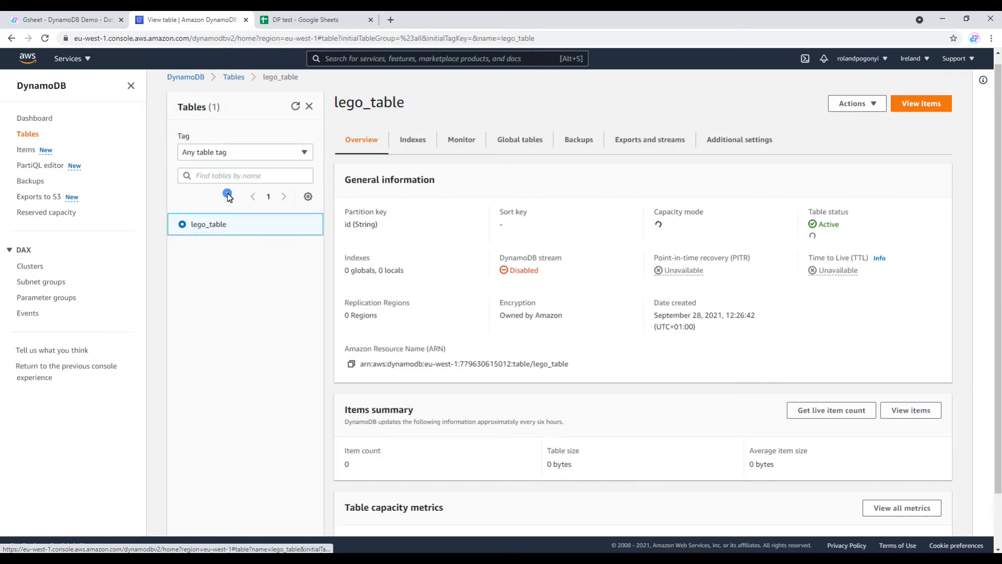
pyautogui.click(39, 21)
pyautogui.scroll(-3, 105, 378)
# Step: Write themes_from_sheets to the DynamoDB table lego_table through DynamoDB Conn
pyautogui.click(79, 349)
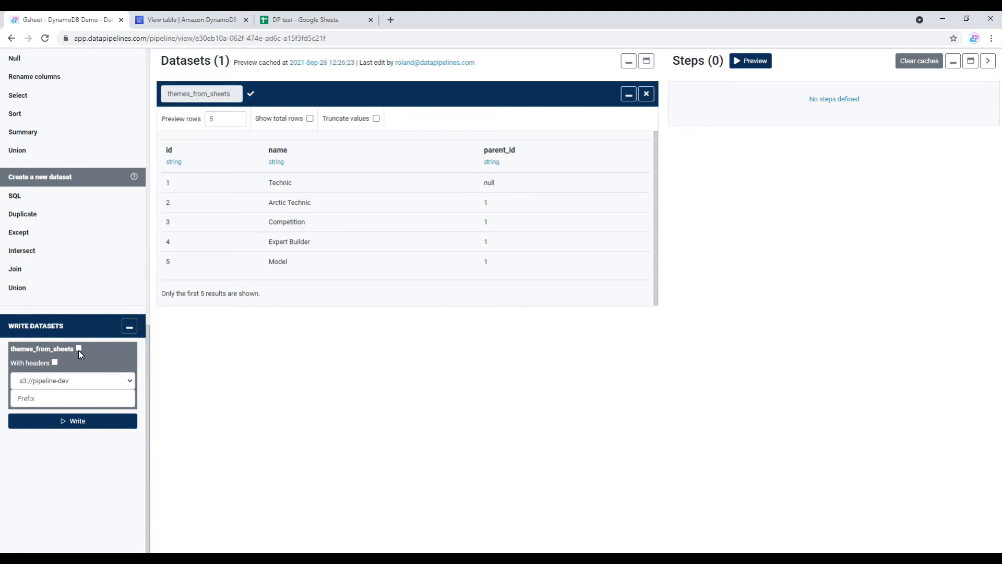
pyautogui.click(73, 382)
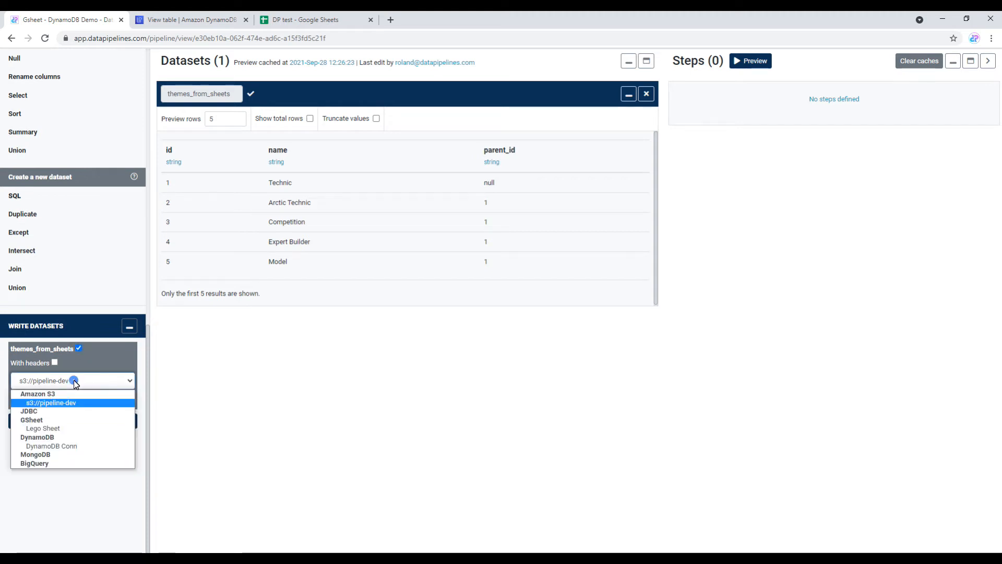
pyautogui.click(73, 447)
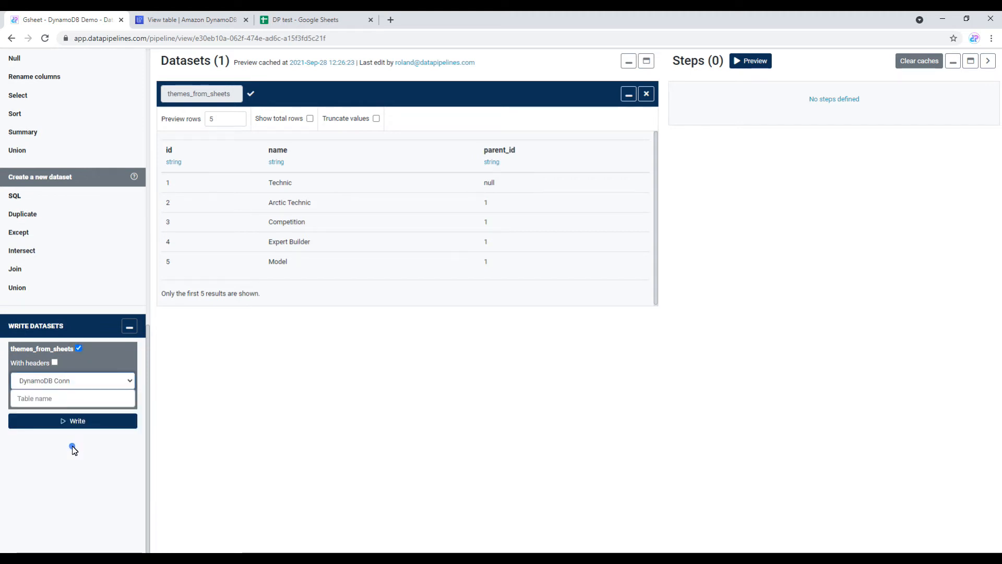
pyautogui.click(82, 399)
pyautogui.write('lego_tab')
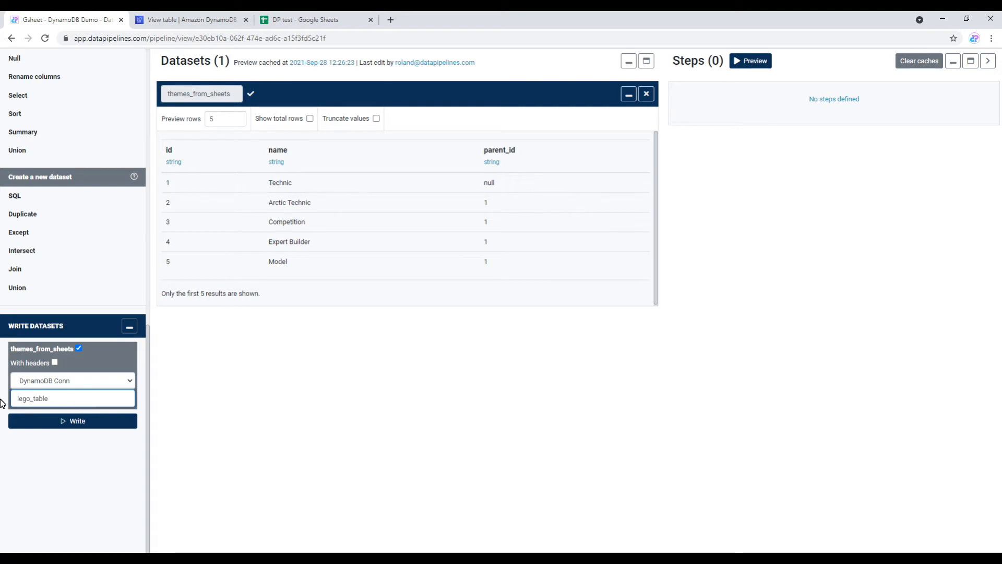
pyautogui.write('le')
pyautogui.click(71, 422)
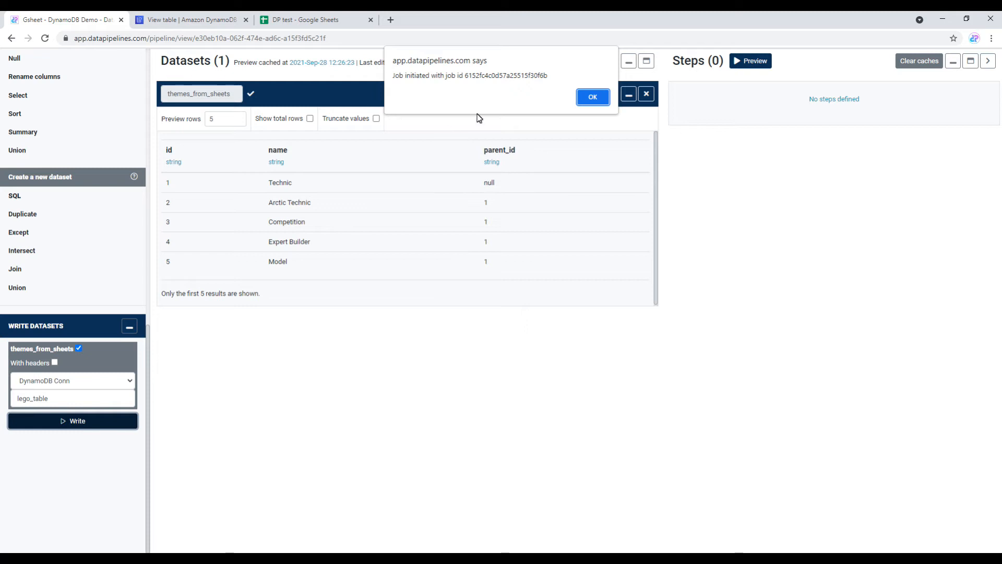
# Step: Acknowledge the started job and follow the run from the pipelines dashboard
pyautogui.click(592, 97)
pyautogui.scroll(10, 74, 277)
pyautogui.scroll(1, 70, 205)
pyautogui.click(21, 63)
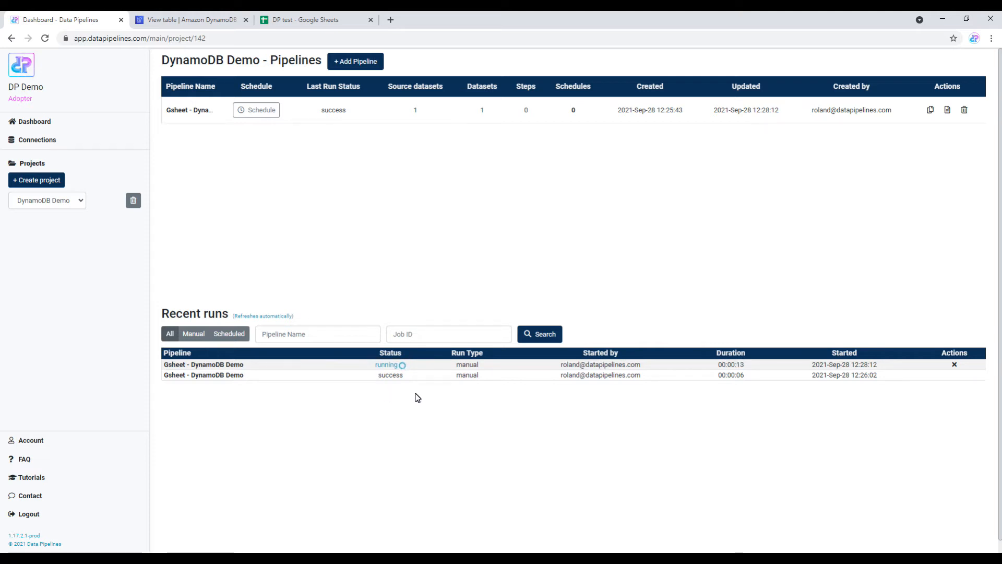
pyautogui.click(188, 20)
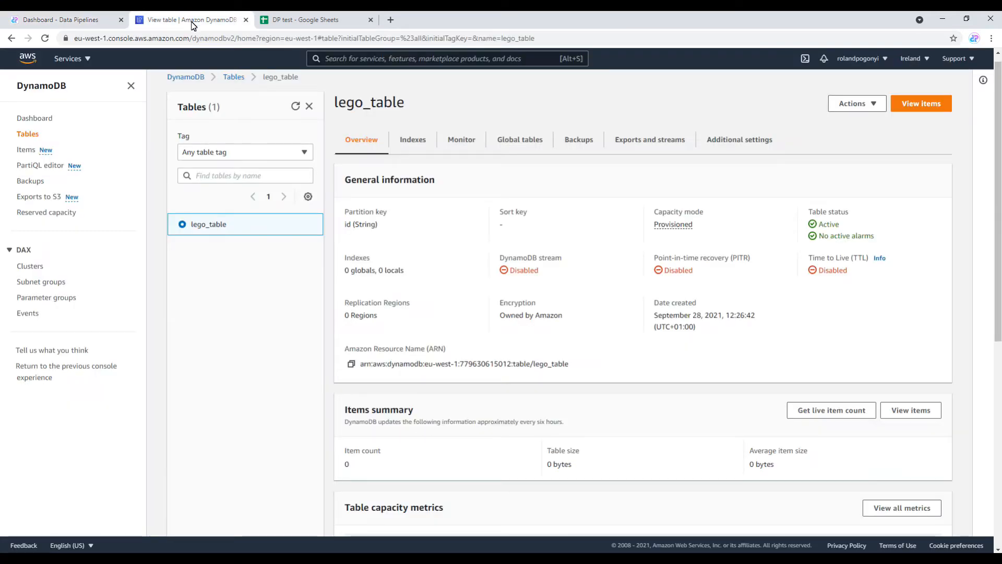
# Step: Scan a first live item count of lego_table and check the run status on the dashboard
pyautogui.click(822, 410)
pyautogui.click(332, 363)
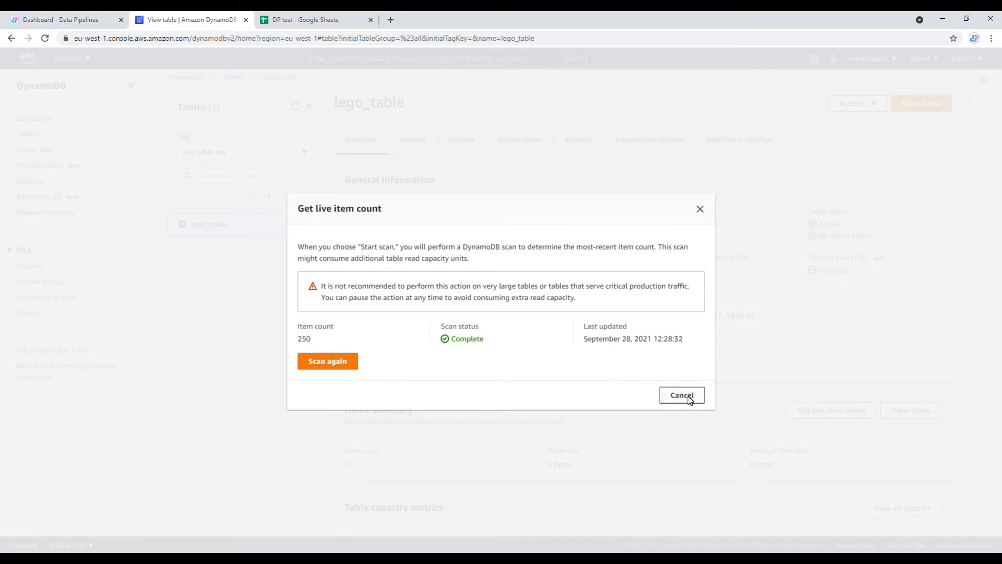
pyautogui.click(688, 396)
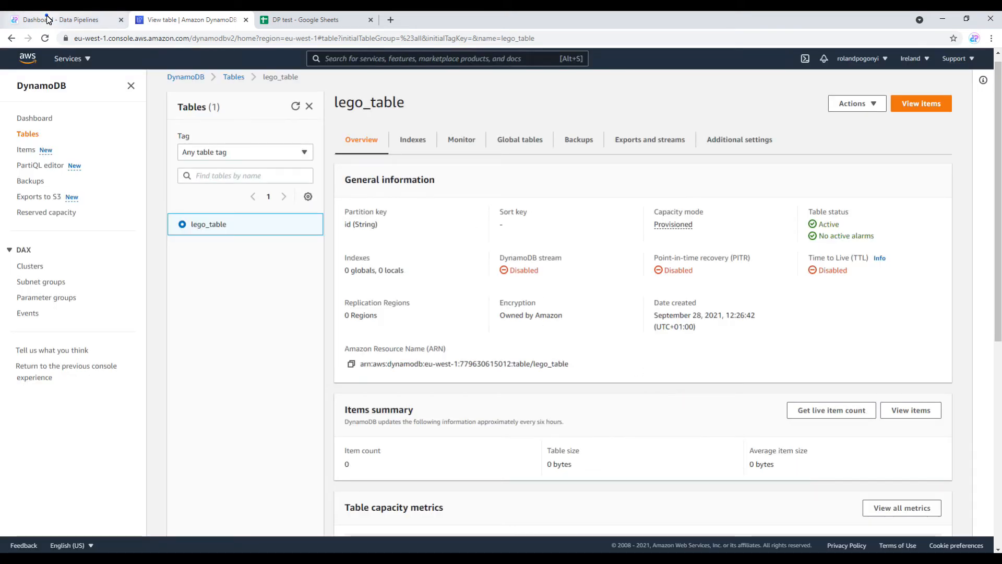
pyautogui.click(63, 19)
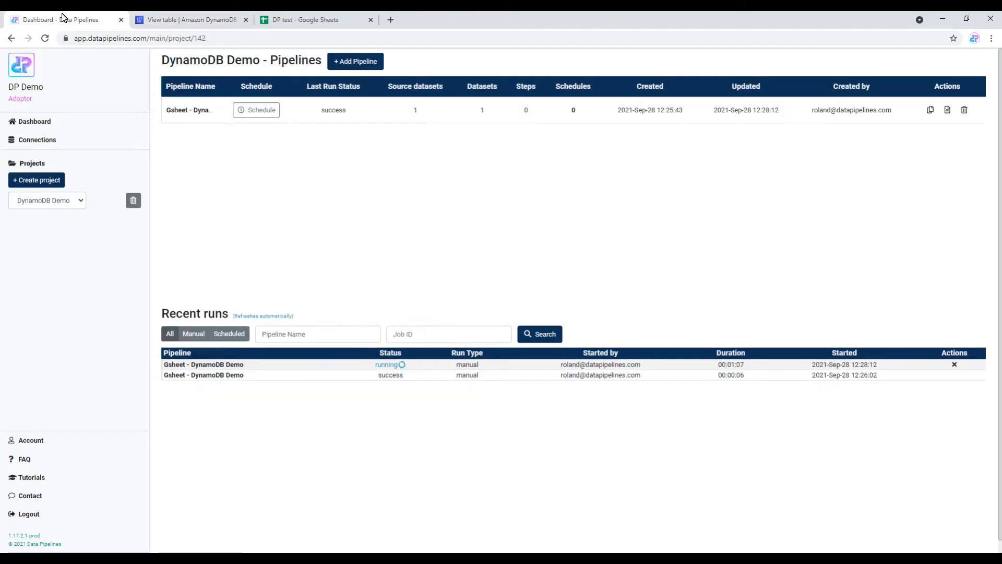
pyautogui.click(186, 17)
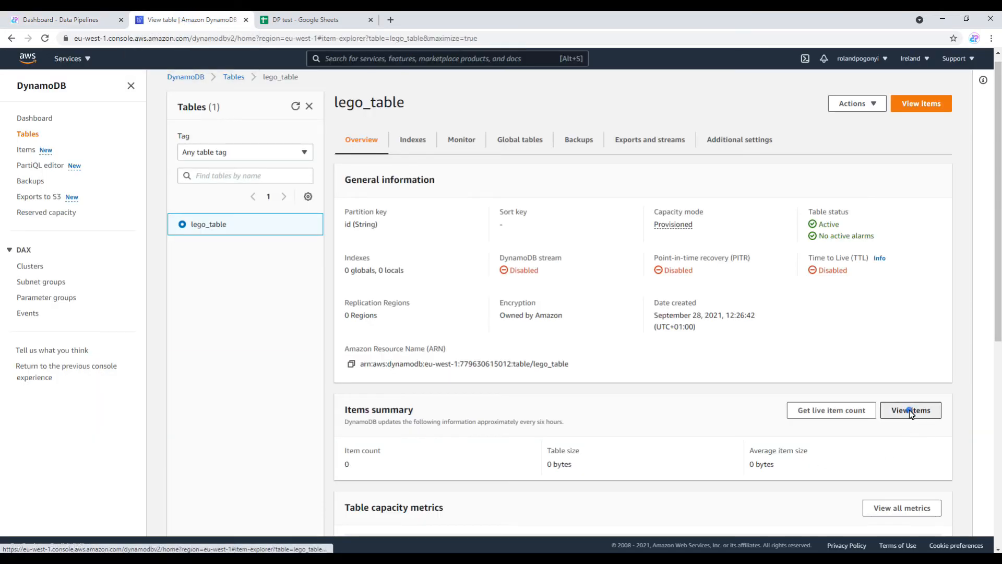
# Step: Browse lego_table's items and rescan the live count to confirm 614 items
pyautogui.click(910, 411)
pyautogui.scroll(-10, 612, 391)
pyautogui.scroll(6, 613, 392)
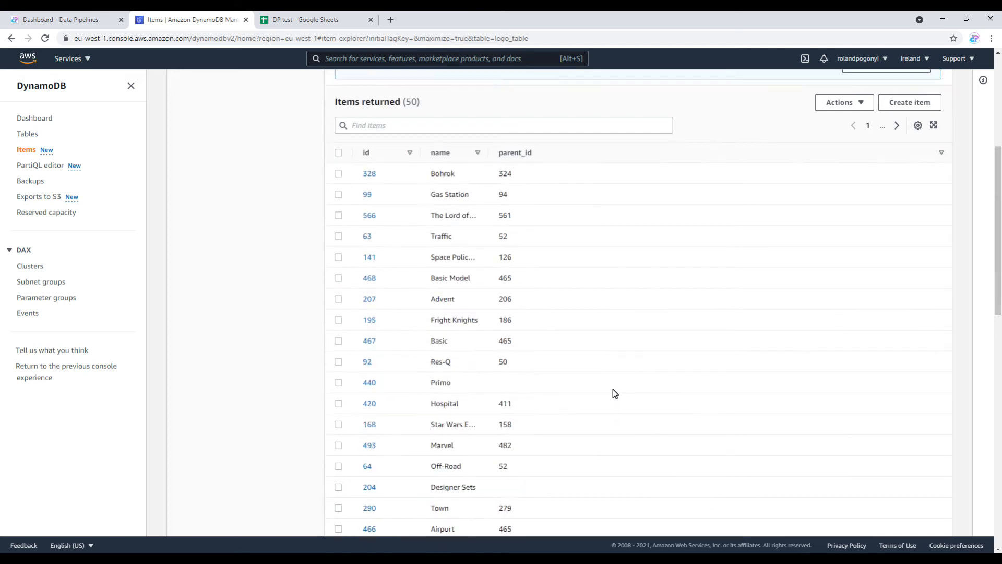
pyautogui.scroll(5, 613, 389)
pyautogui.hotkey('alt', 'Left')
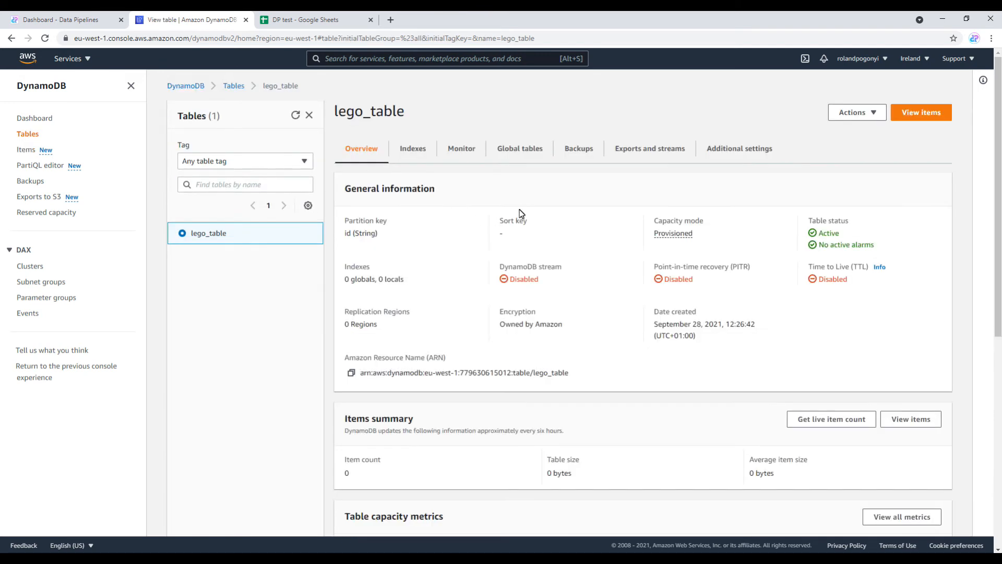
pyautogui.click(851, 419)
pyautogui.click(324, 361)
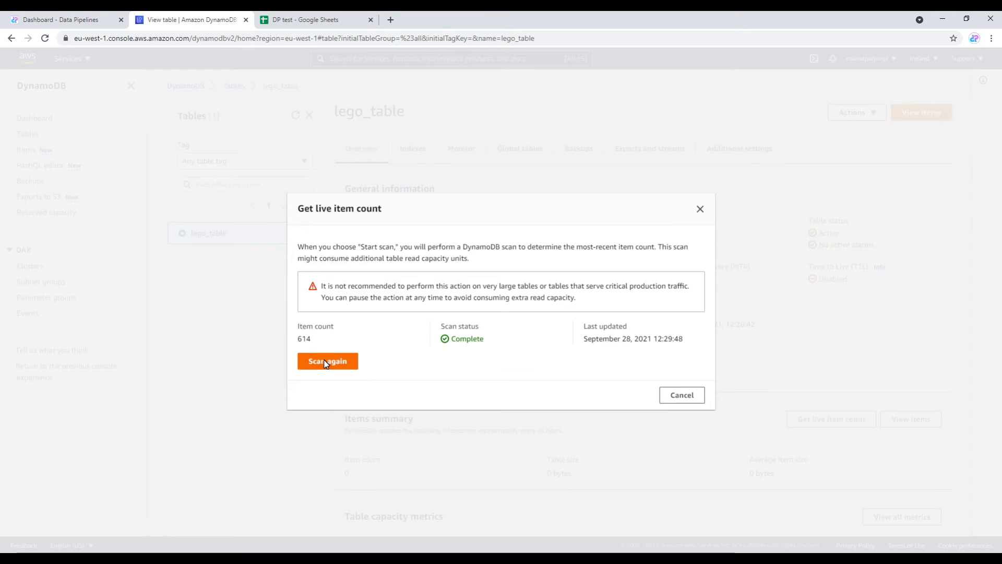
pyautogui.click(680, 395)
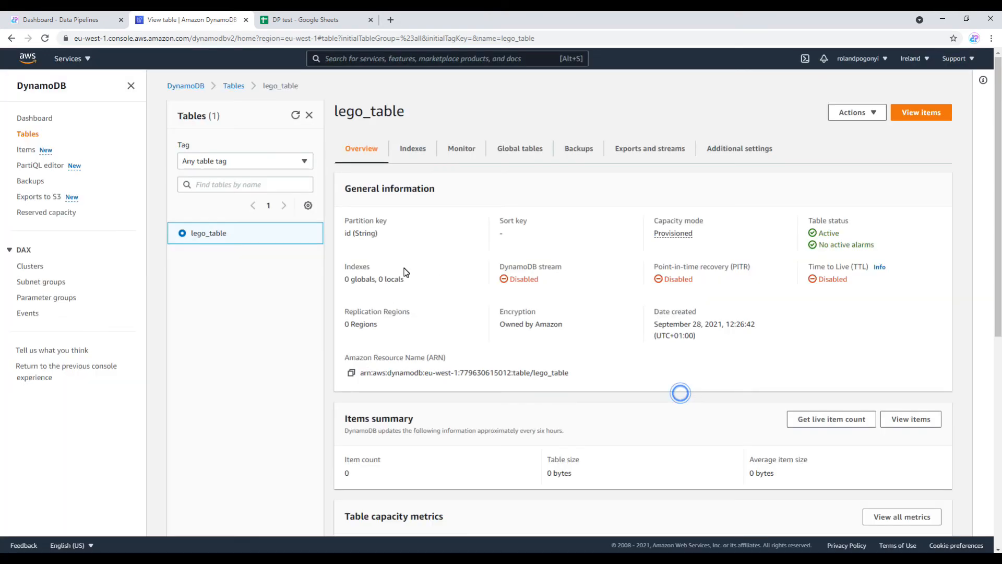
pyautogui.click(86, 27)
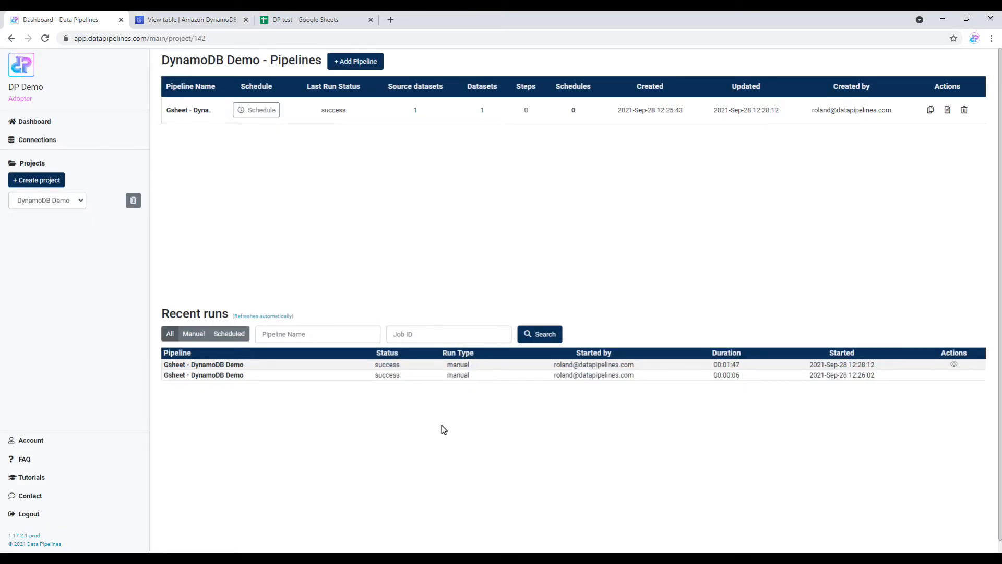
# Step: In the Gsheet - DynamoDB Demo pipeline, show total rows for themes_from_sheets and refresh the preview
pyautogui.click(185, 108)
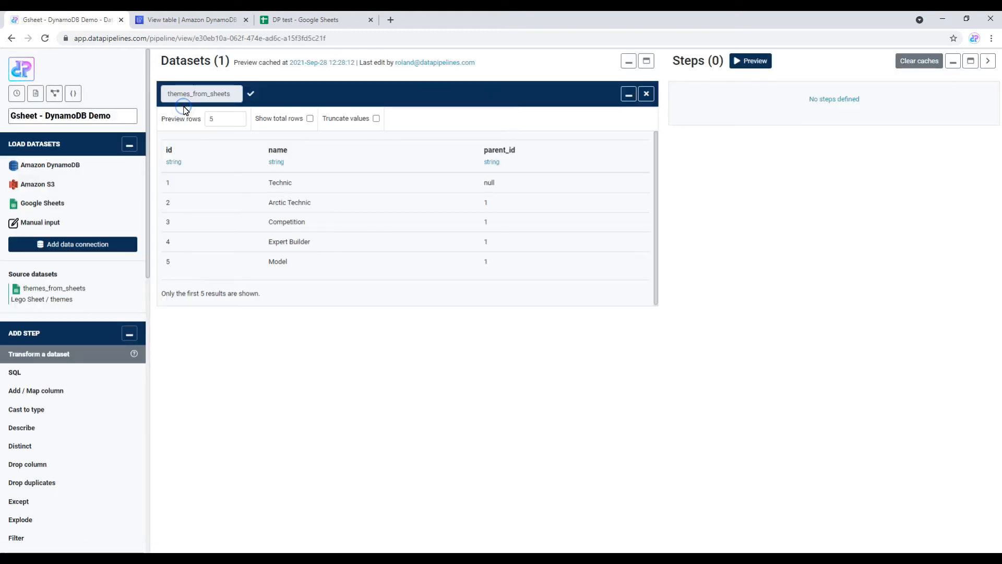
pyautogui.click(311, 118)
pyautogui.click(755, 65)
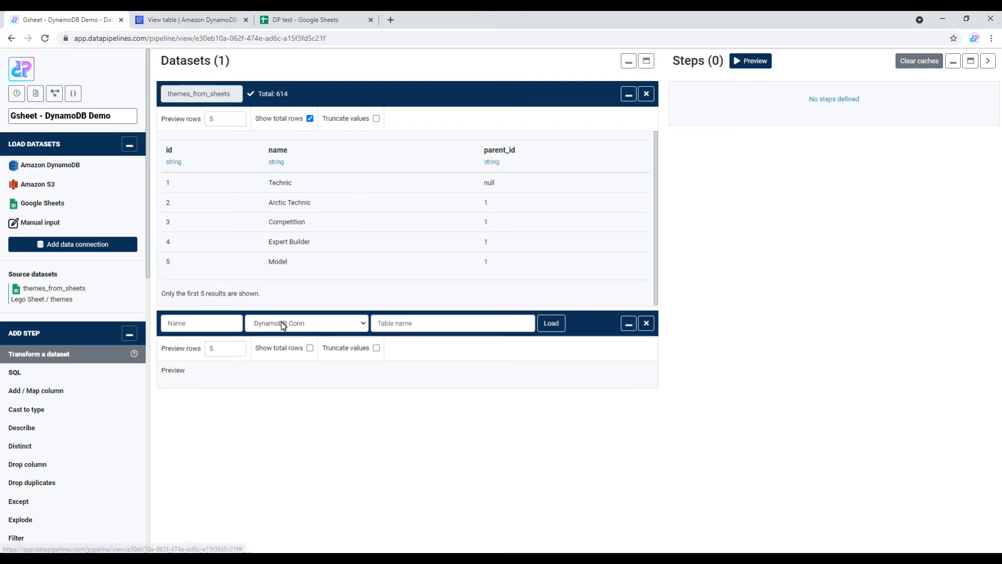
# Step: Load DynamoDB table lego_table as dataset themes_from_dynamodb, with total rows shown
pyautogui.click(400, 329)
pyautogui.write('lego_table')
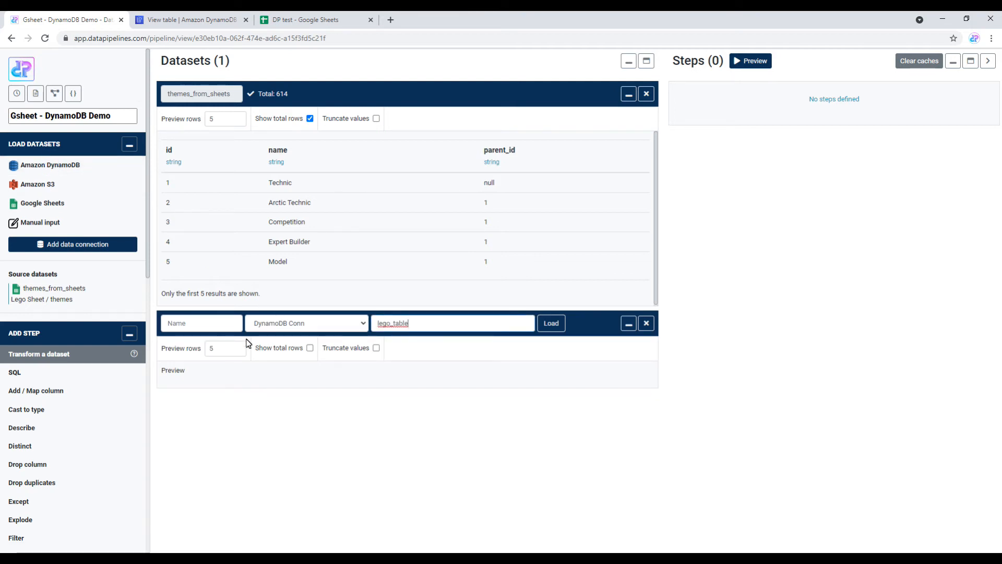
pyautogui.click(213, 327)
pyautogui.write('themes_from_')
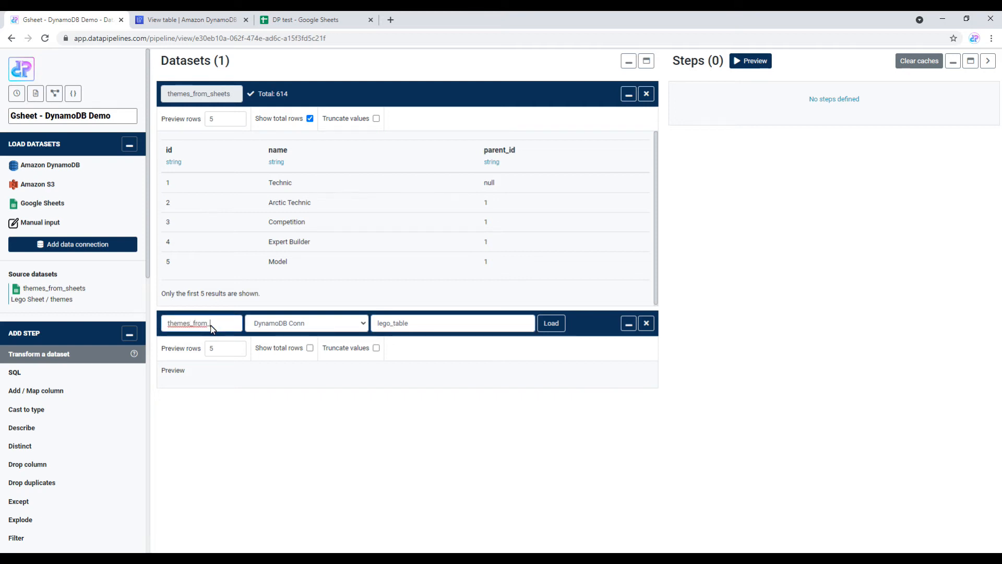
pyautogui.write('dynamodb')
pyautogui.click(309, 354)
pyautogui.click(309, 348)
pyautogui.click(547, 323)
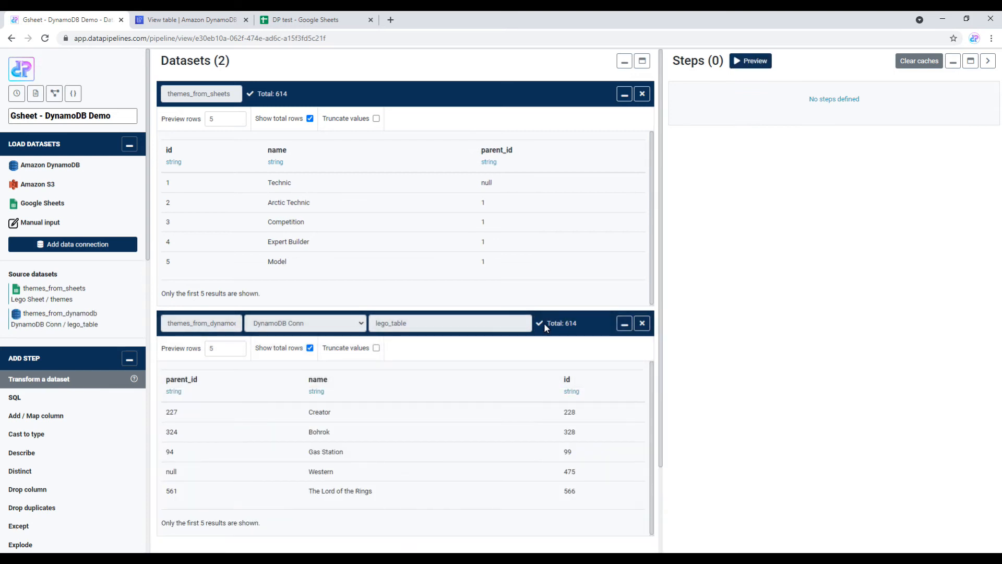
# Step: Add a Filter on themes_from_dynamodb with 'parent_id is not null' and preview, cutting 614 rows to 503
pyautogui.scroll(-1, 584, 341)
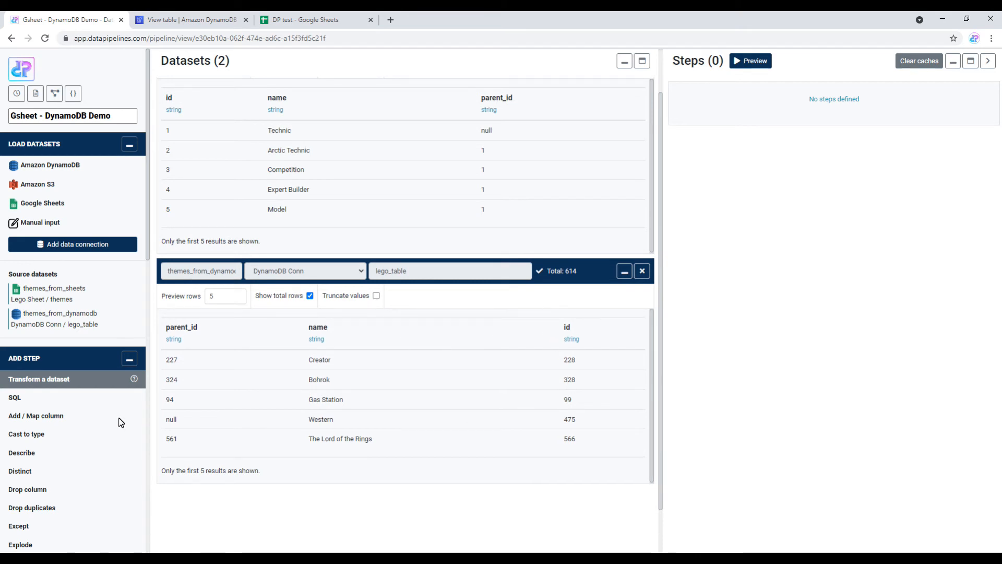
pyautogui.scroll(-2, 42, 449)
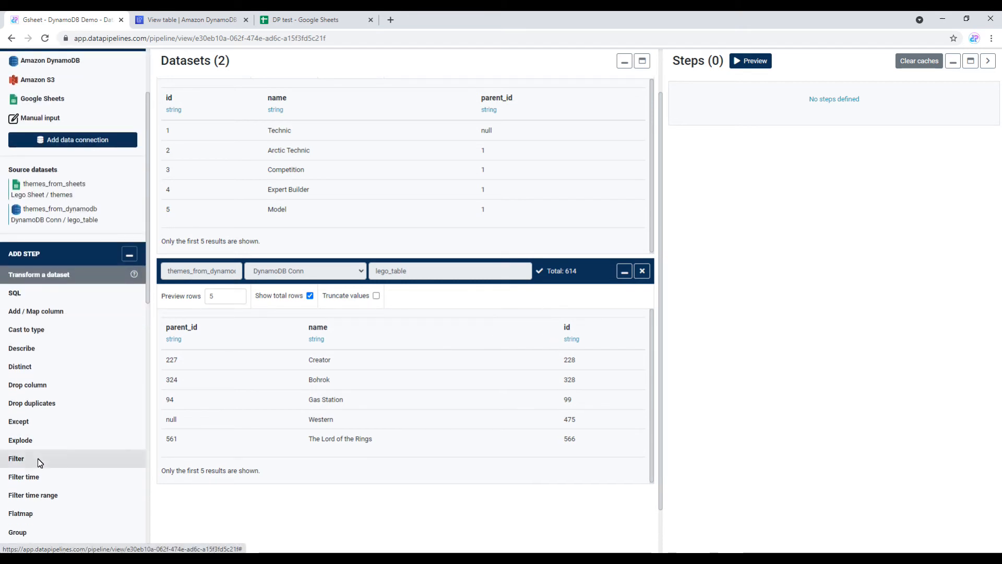
pyautogui.click(39, 460)
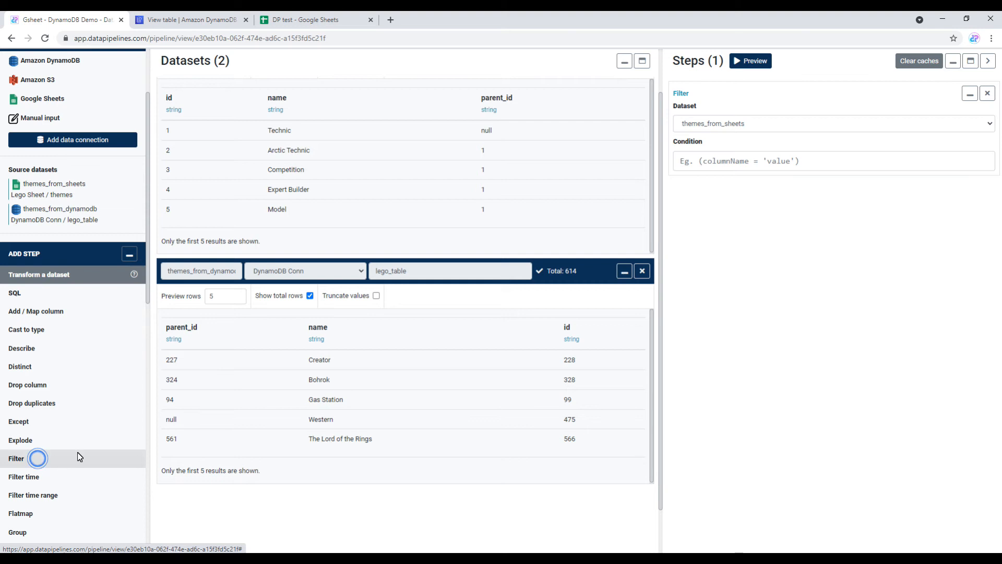
pyautogui.click(758, 124)
pyautogui.click(758, 146)
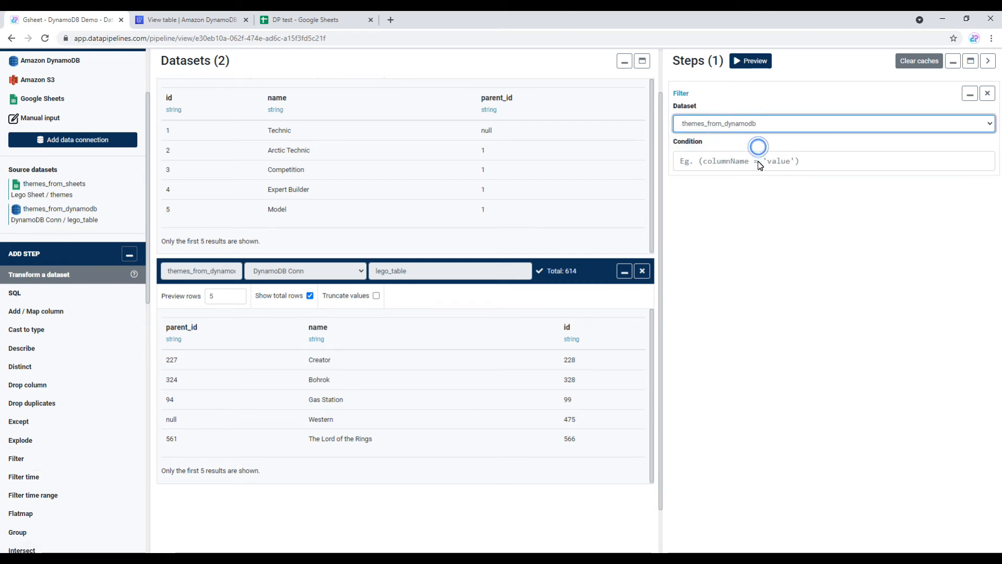
pyautogui.click(760, 166)
pyautogui.write('parent_id is not null')
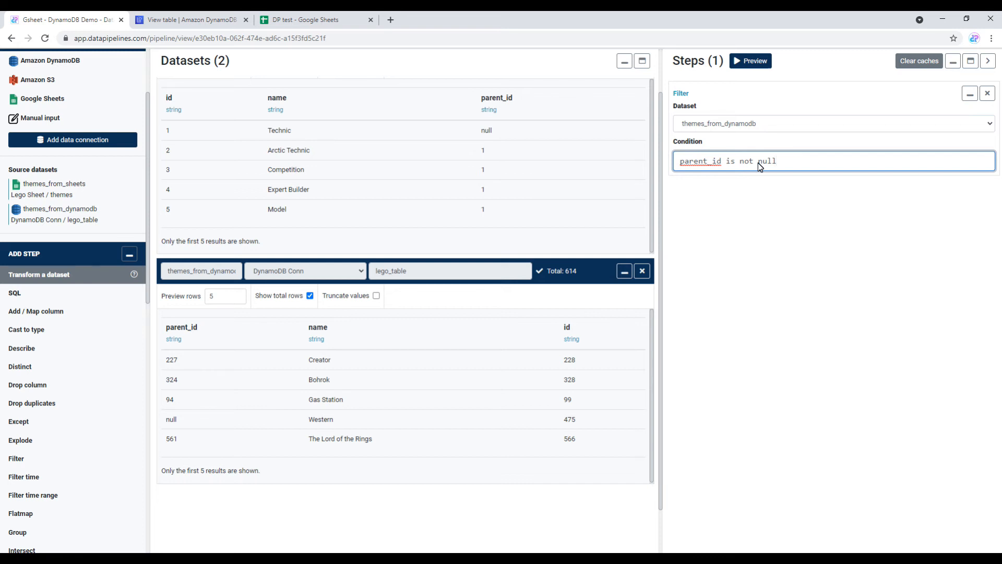
pyautogui.click(765, 67)
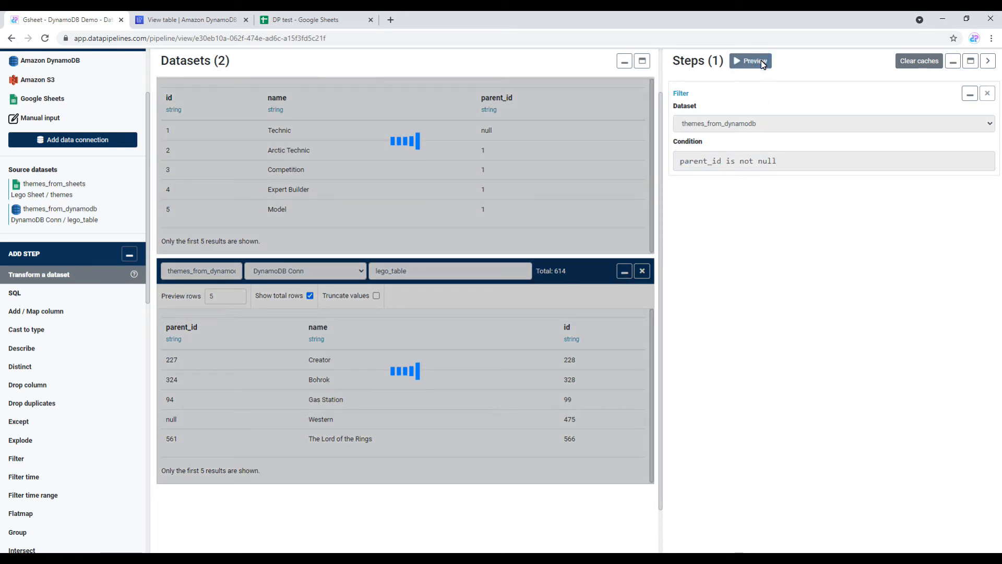
pyautogui.scroll(1, 596, 273)
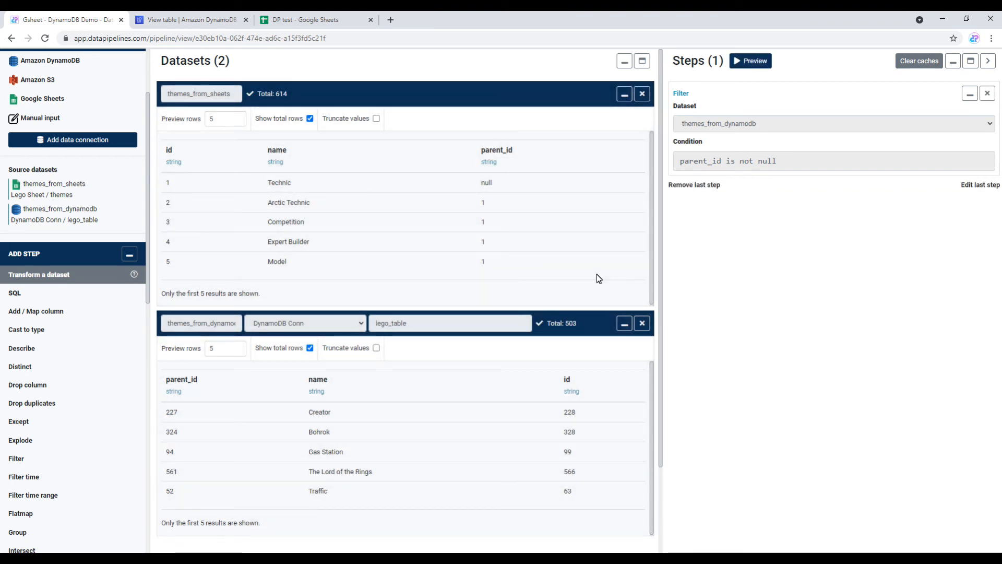
pyautogui.scroll(2, 62, 329)
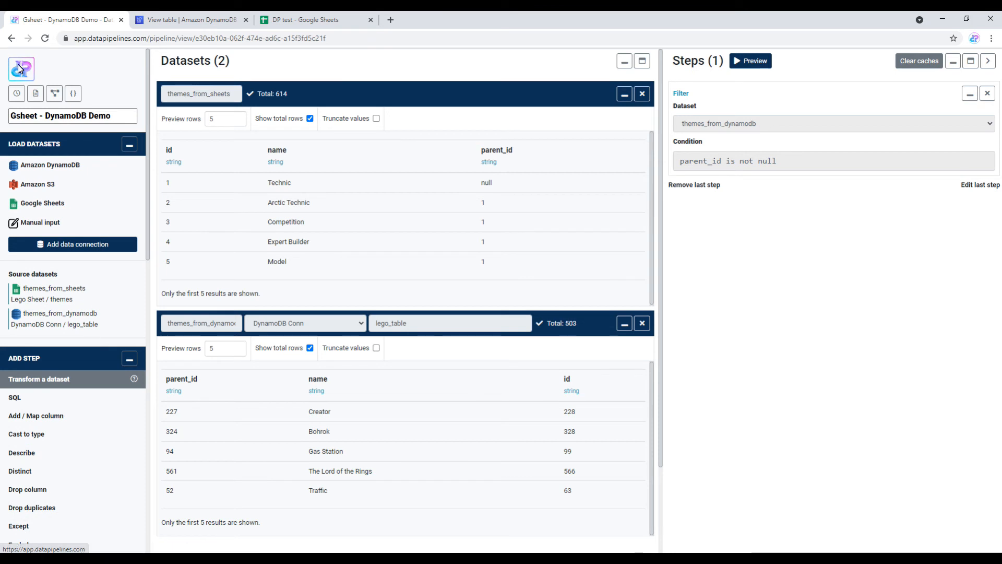
# Step: Create a new schedule named Daily Report running at 12:40
pyautogui.click(16, 94)
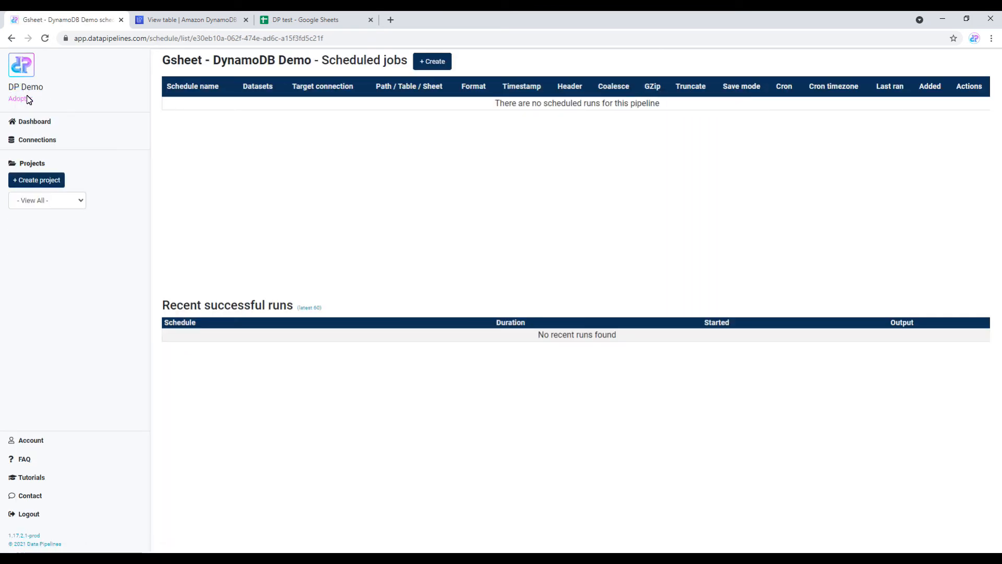
pyautogui.click(432, 62)
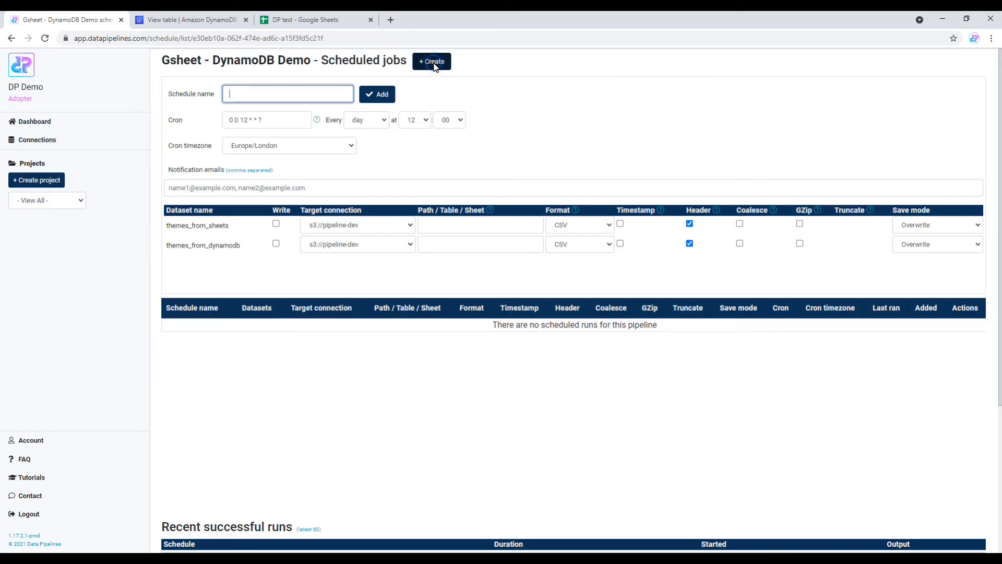
pyautogui.write('Daily Report')
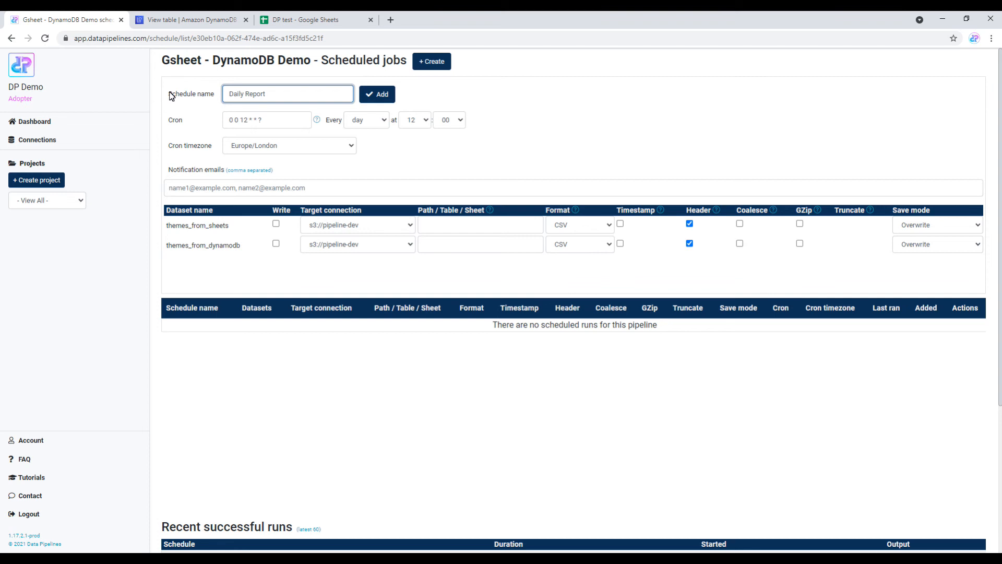
pyautogui.click(417, 124)
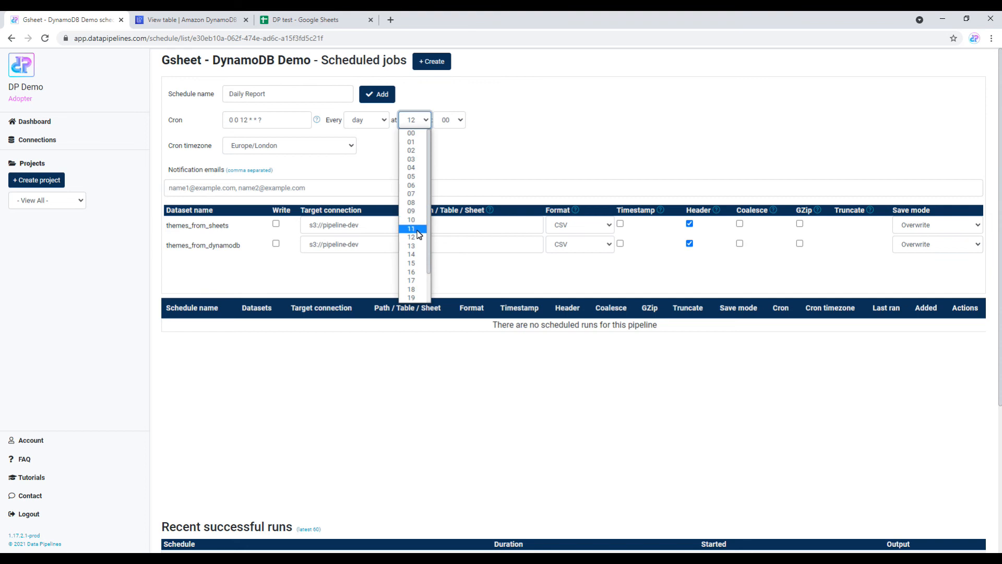
pyautogui.click(415, 247)
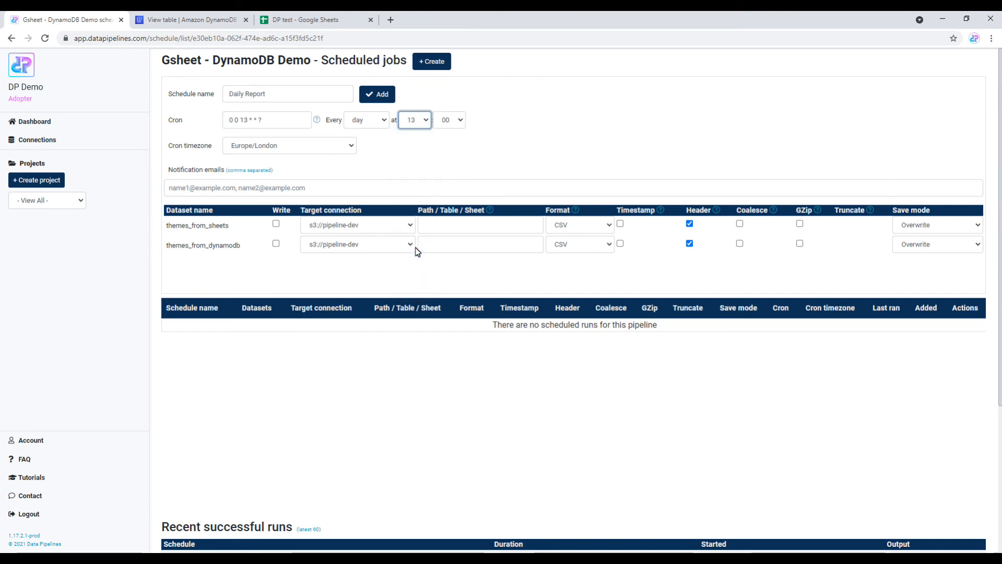
pyautogui.click(423, 124)
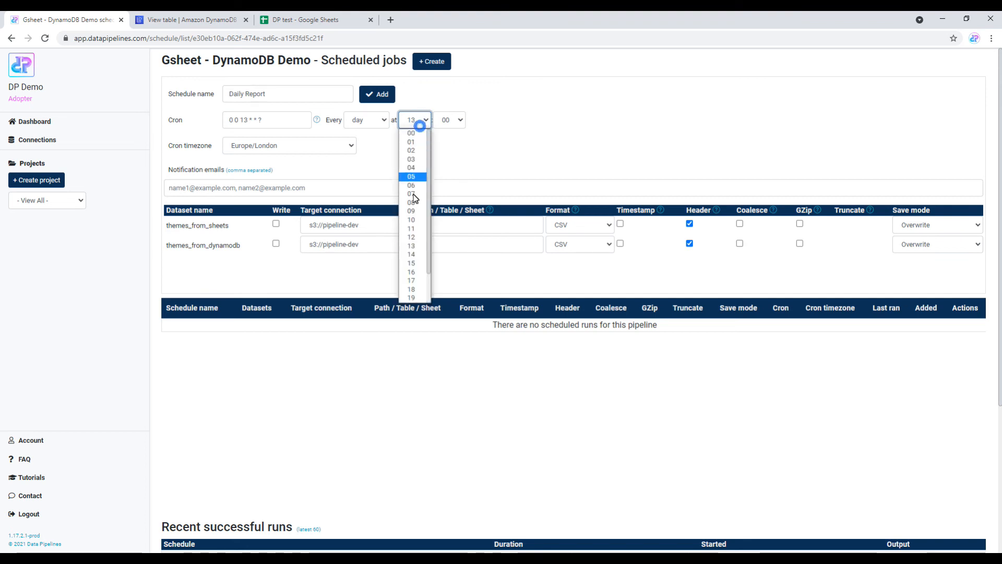
pyautogui.click(409, 236)
pyautogui.click(445, 122)
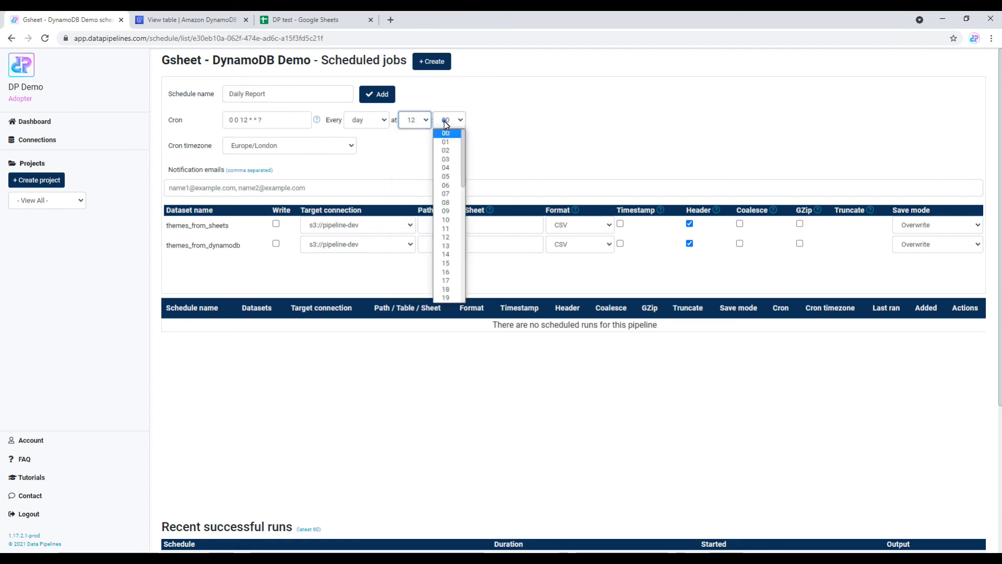
pyautogui.scroll(-5, 447, 245)
pyautogui.scroll(-1, 446, 246)
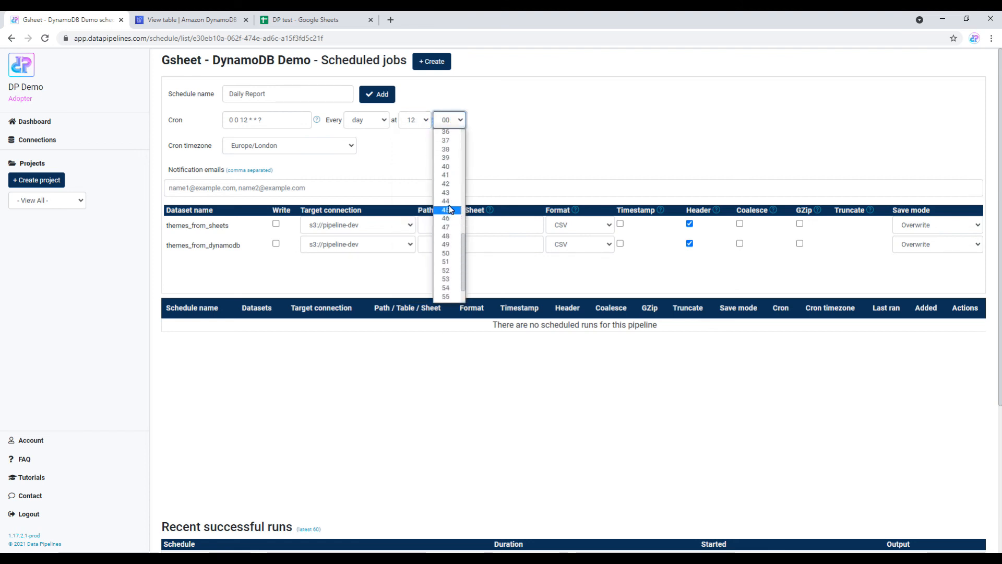
pyautogui.click(451, 170)
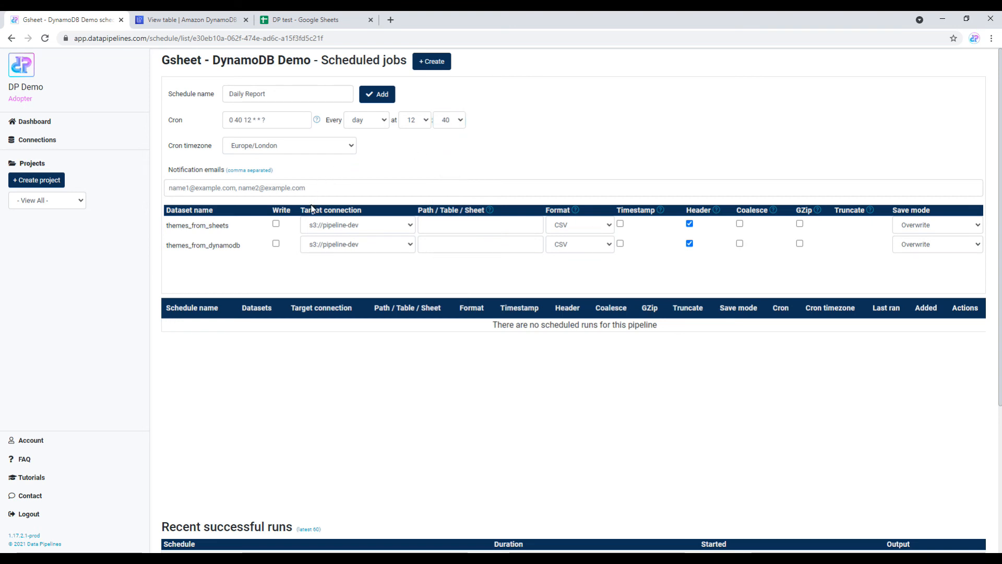
# Step: Write themes_from_dynamodb to Lego Sheet as from_dynamodb and add the Daily Report schedule
pyautogui.click(347, 244)
pyautogui.click(352, 295)
pyautogui.click(440, 244)
pyautogui.write('from_dynamodb')
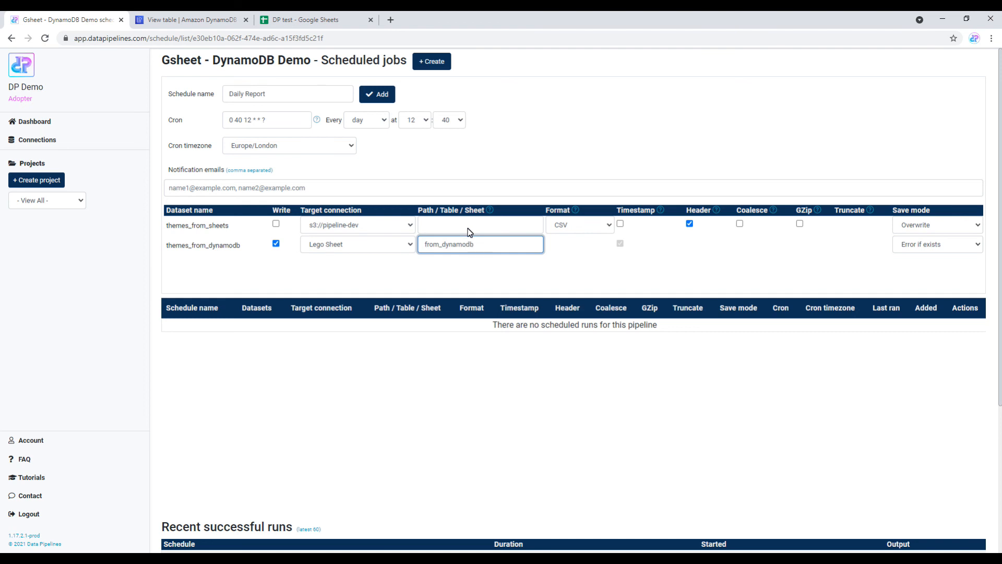
pyautogui.click(381, 97)
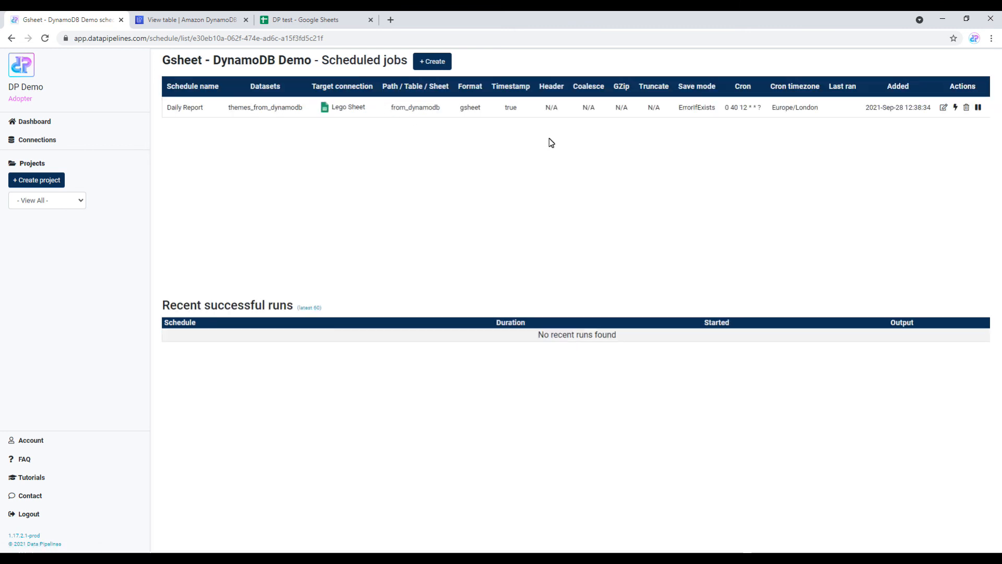
# Step: Cancel an immediate Daily Report run, go back to the pipelines dashboard, then bring up the DP test spreadsheet
pyautogui.click(957, 109)
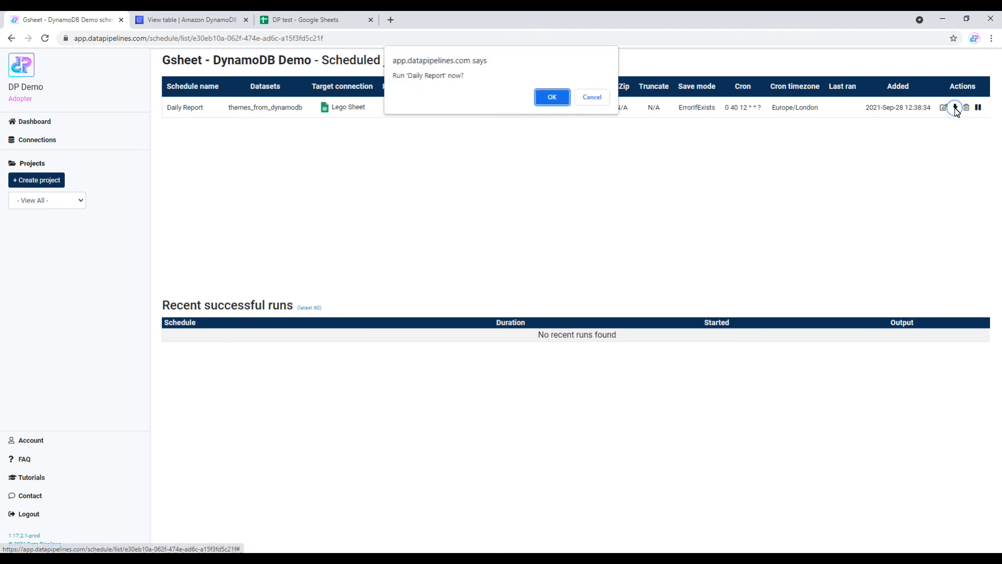
pyautogui.click(597, 97)
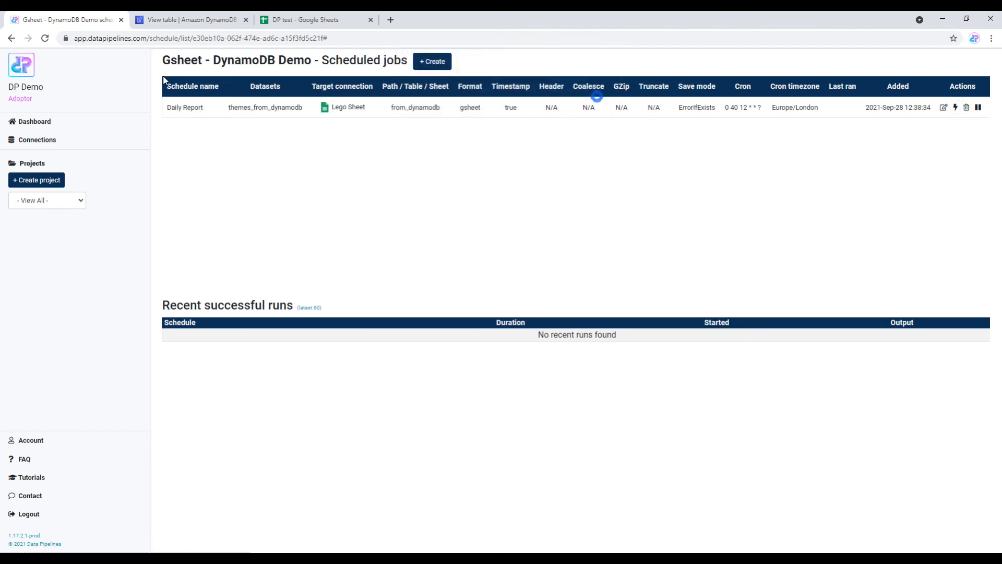
pyautogui.click(19, 69)
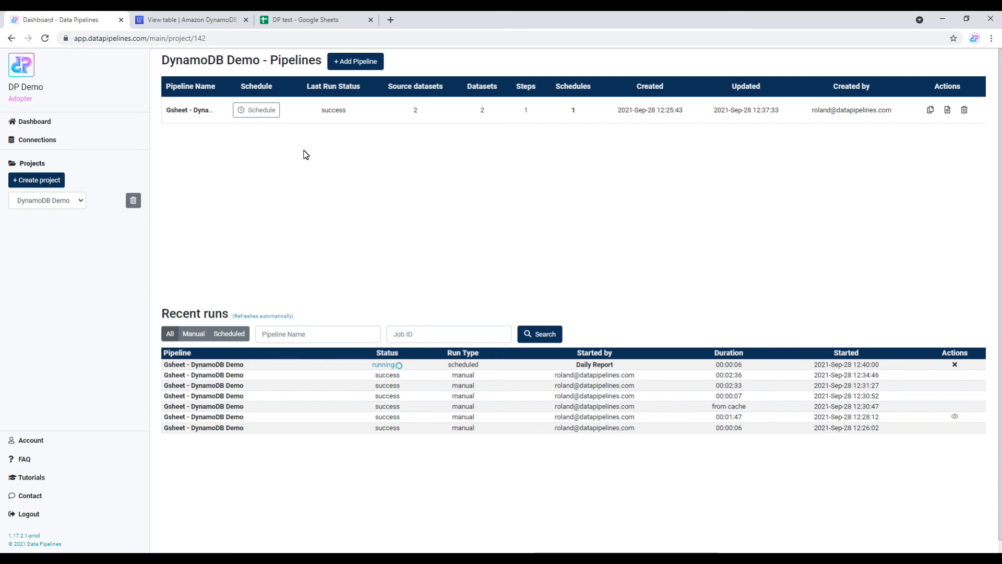
pyautogui.click(305, 21)
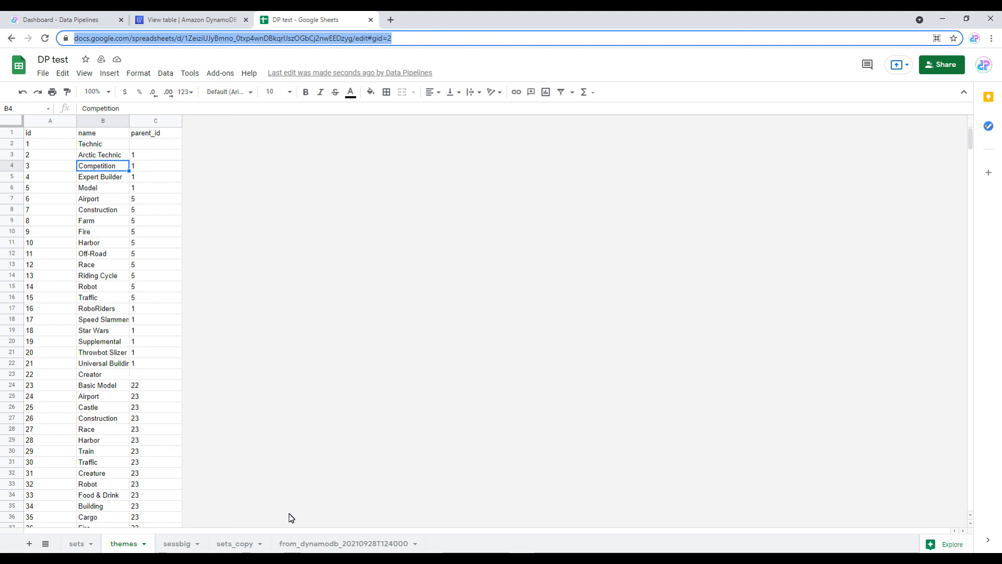
# Step: Compare the from_dynamodb_20210928T124000 tab's 503 rows against the themes tab, then return to Data Pipelines
pyautogui.click(313, 544)
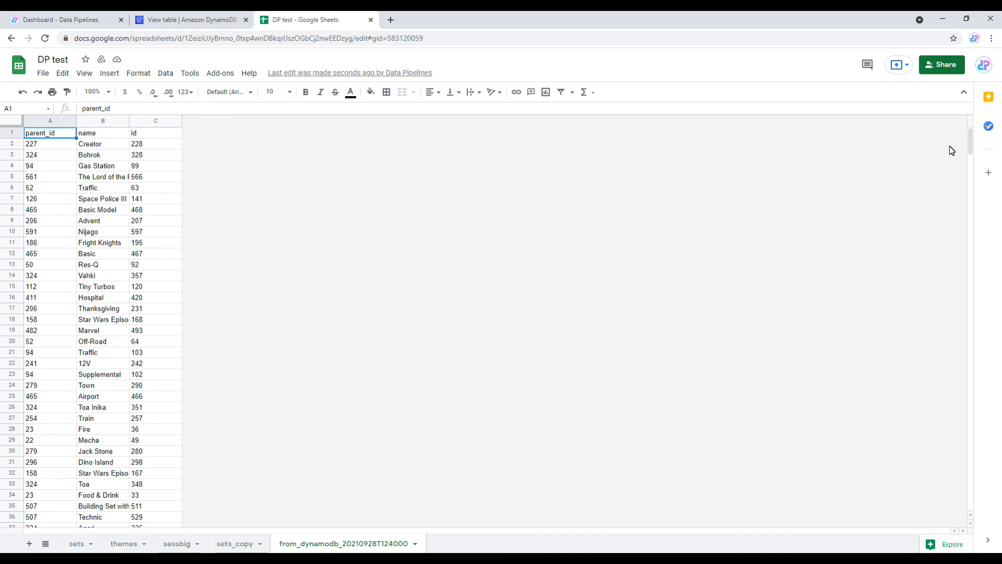
pyautogui.moveTo(969, 134); pyautogui.dragTo(991, 522)
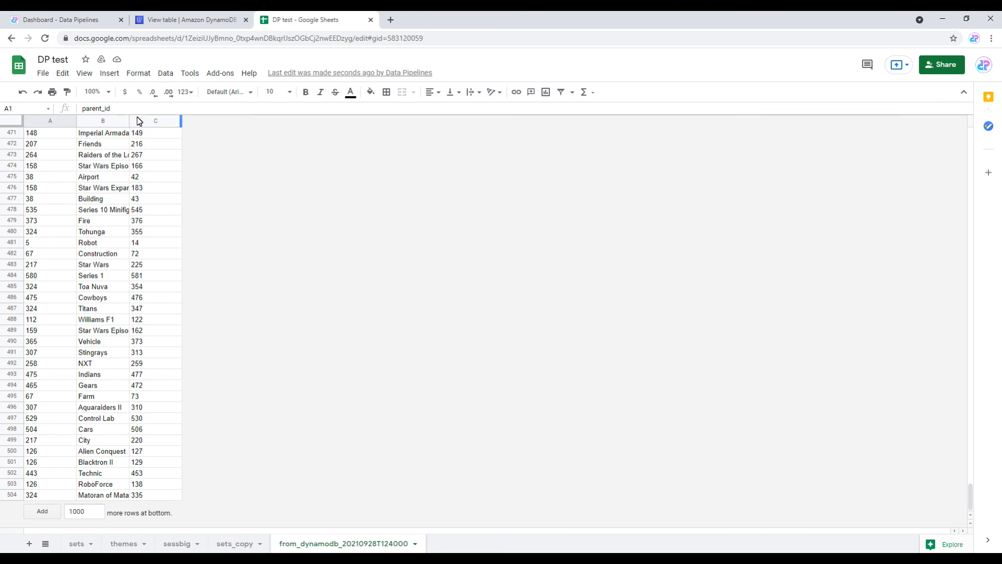
pyautogui.click(128, 543)
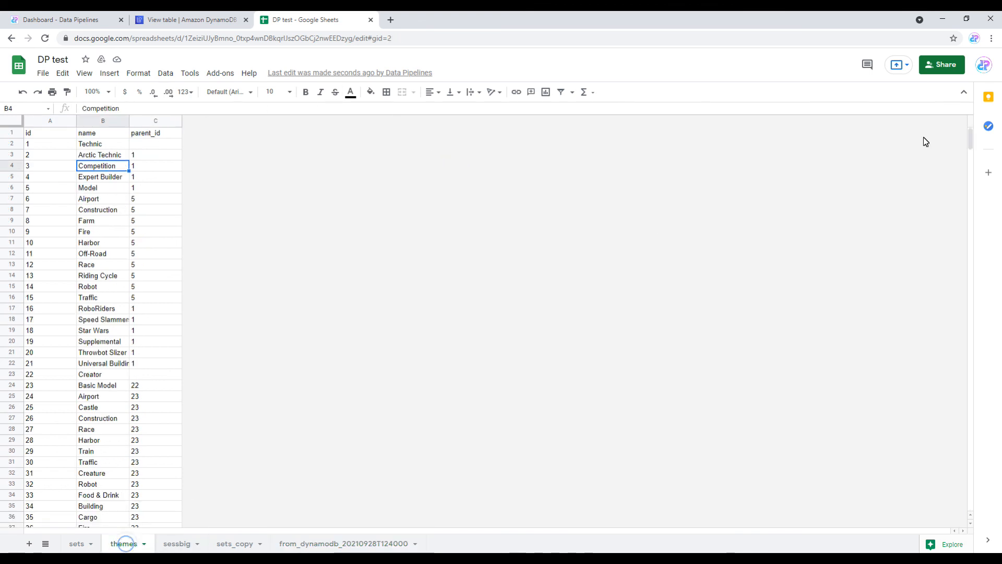
pyautogui.moveTo(969, 134)
pyautogui.mouseDown()
pyautogui.moveTo(970, 392)
pyautogui.moveTo(988, 509)
pyautogui.mouseUp()
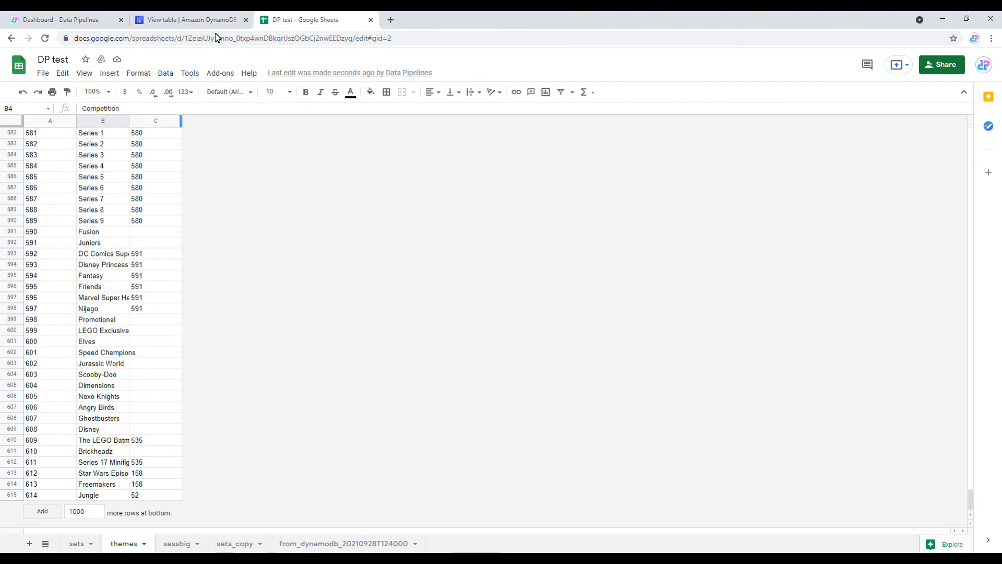
pyautogui.click(50, 19)
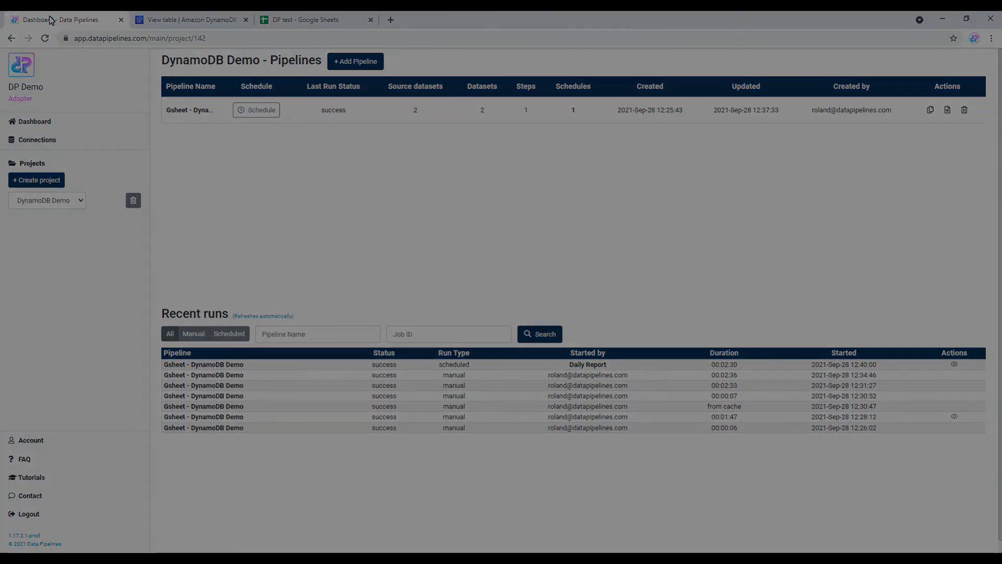